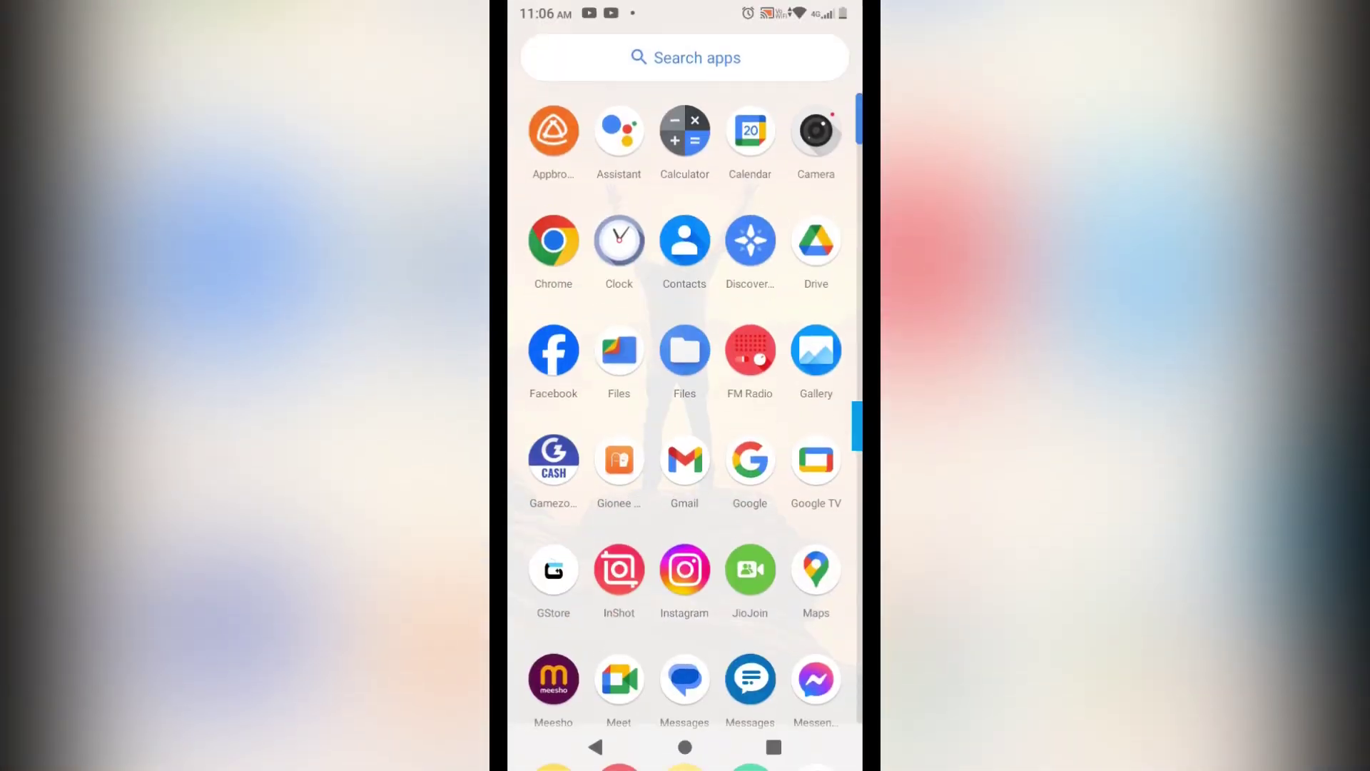
# Scroll the Android app drawer down to the row with WA Business.
pyautogui.scroll(-5, 685, 399)
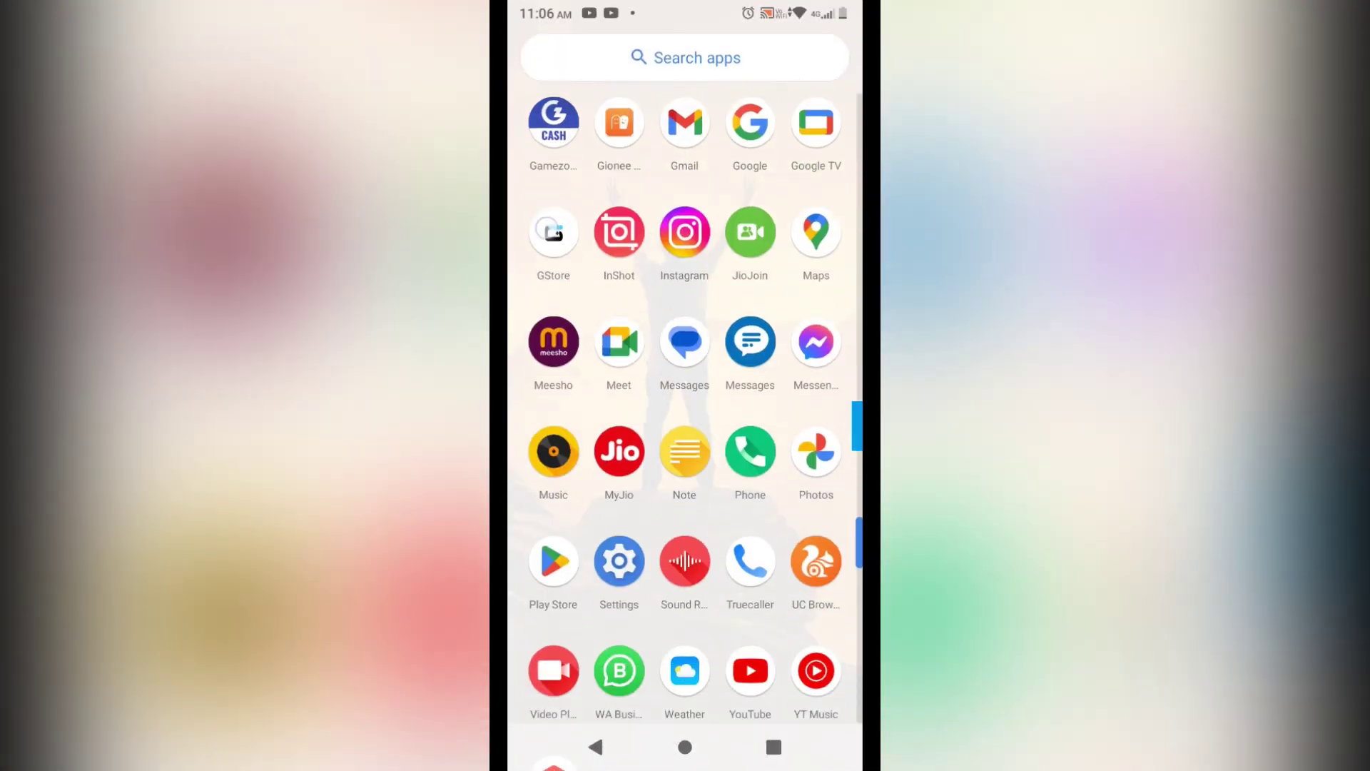
pyautogui.scroll(-2, 685, 400)
# Launch WA Business, dismiss the Create ads banner, and open the contact's conversation.
pyautogui.click(618, 550)
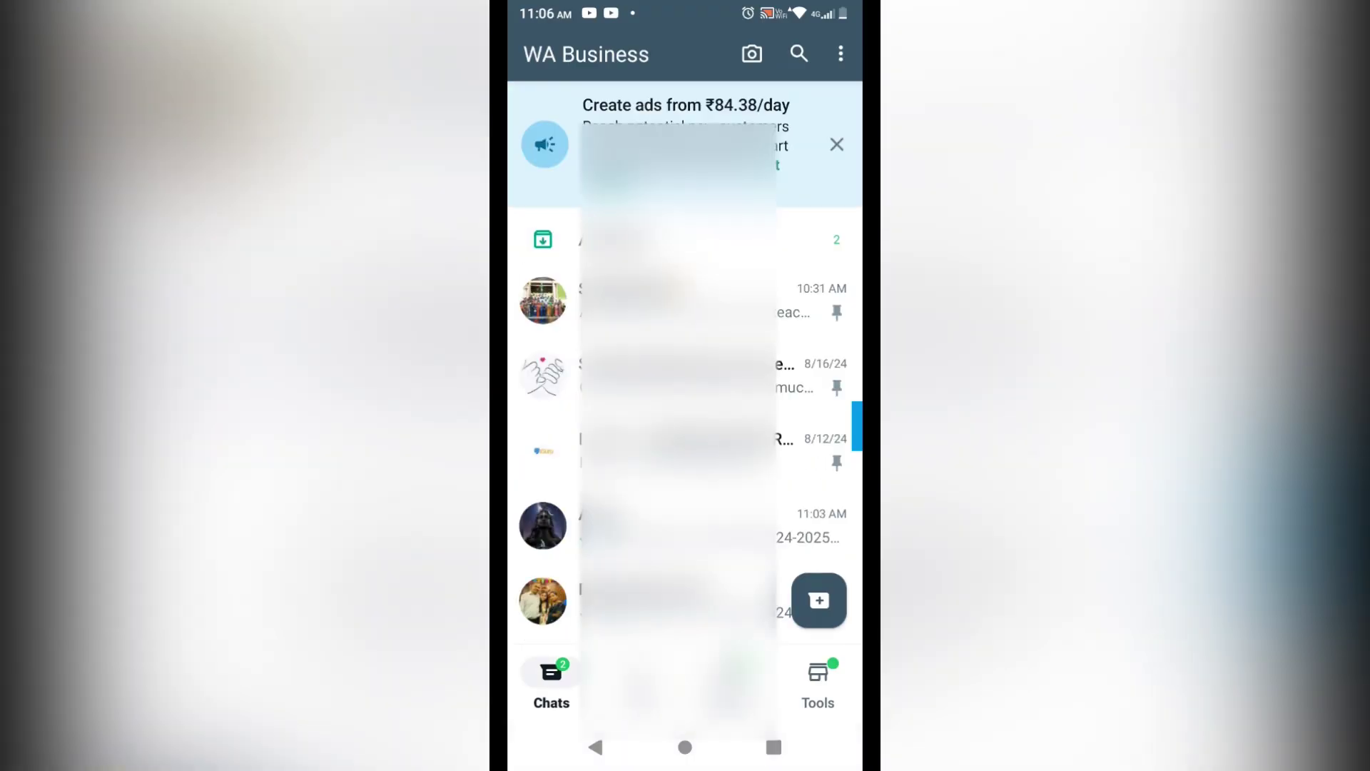
pyautogui.click(836, 144)
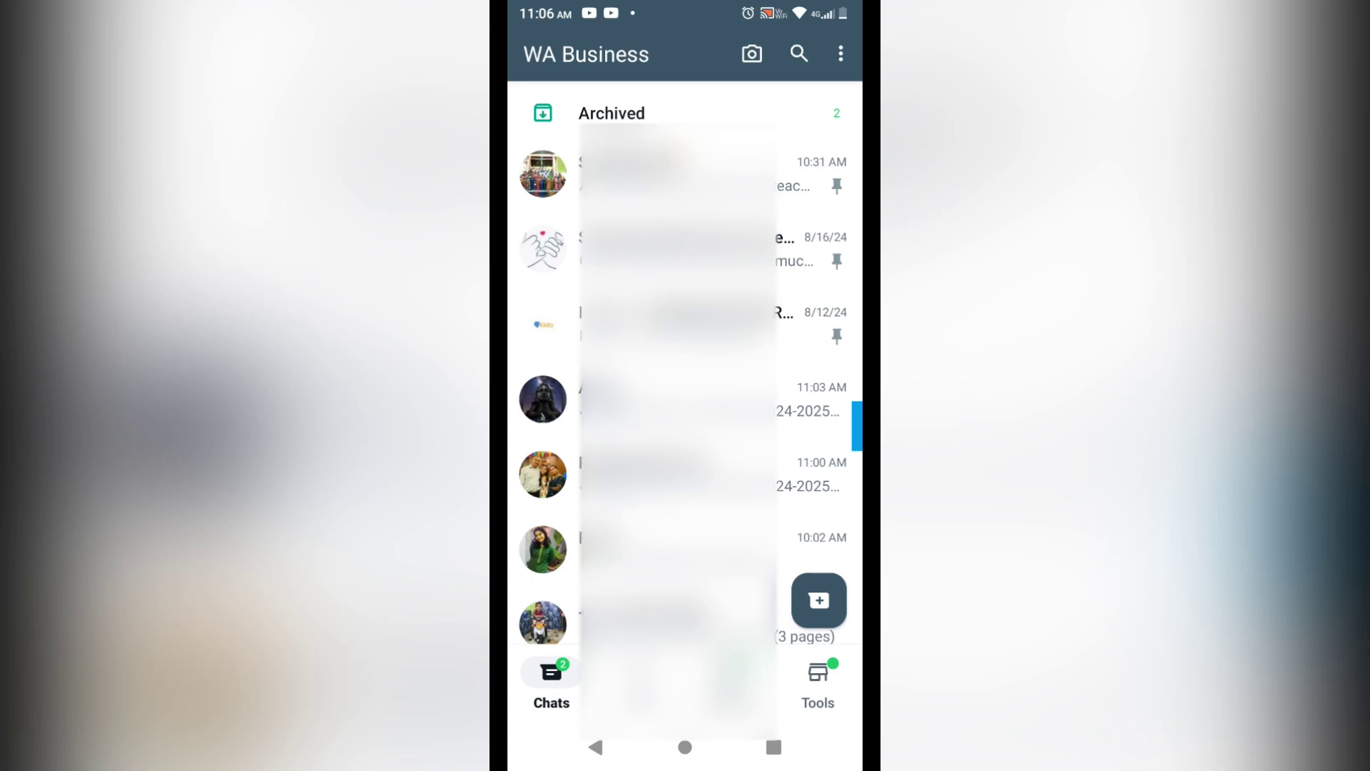
pyautogui.click(677, 550)
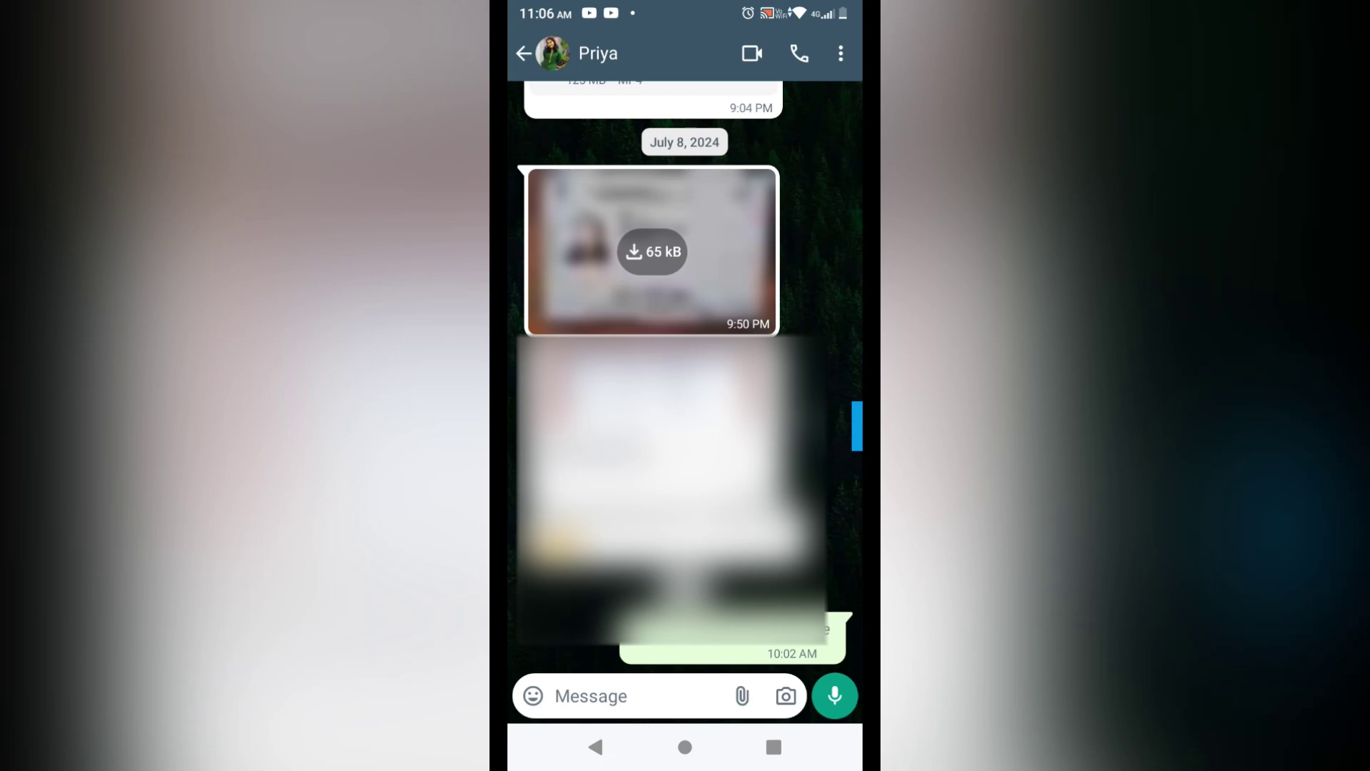
# Open the contact's info, view their profile photo full size, and try a screenshot.
pyautogui.click(652, 60)
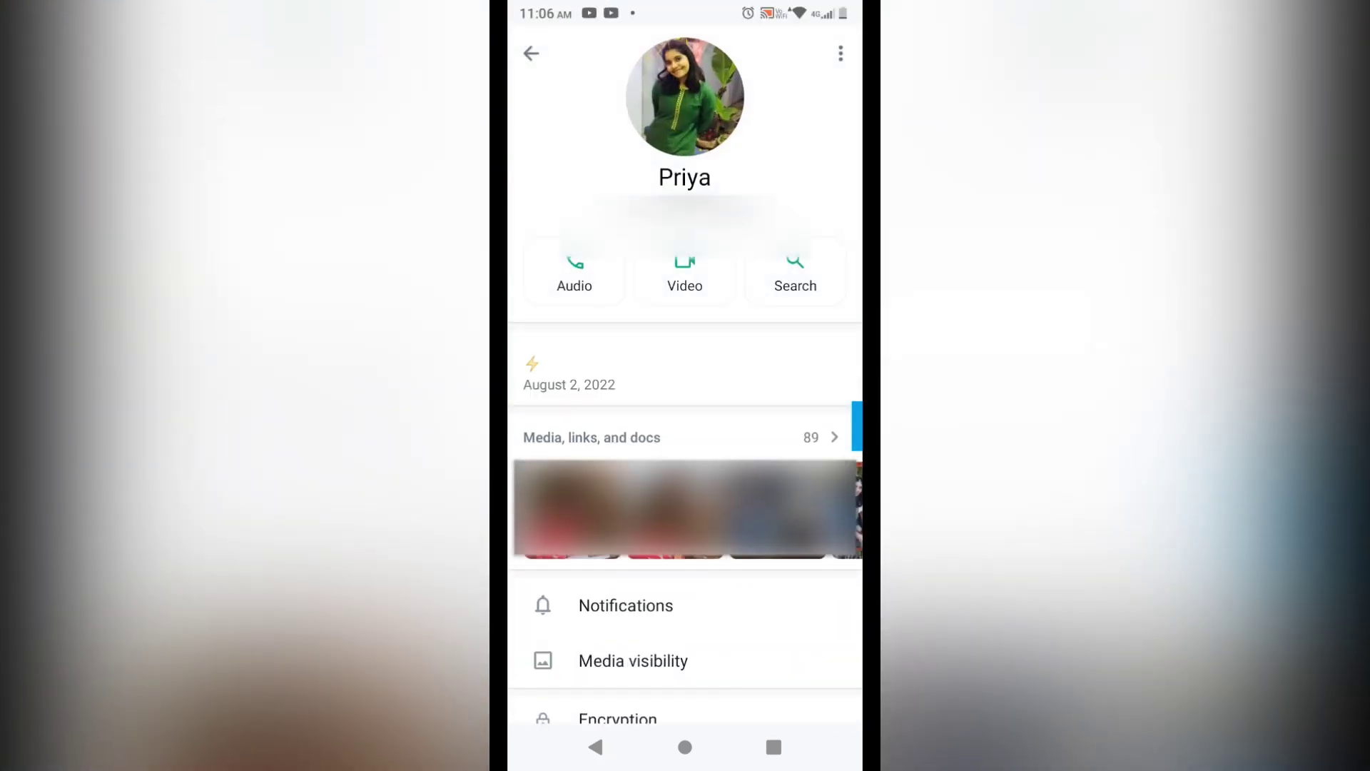
pyautogui.click(685, 97)
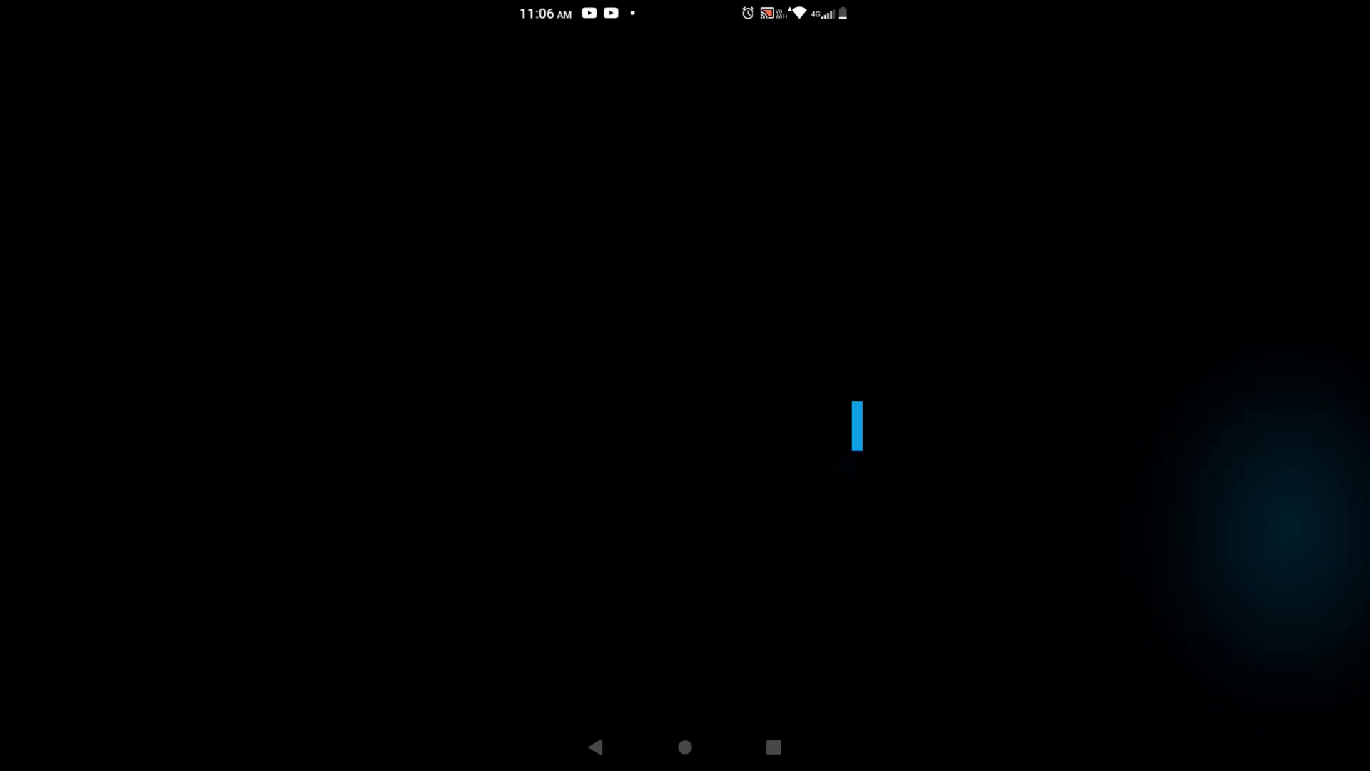
pyautogui.click(670, 290)
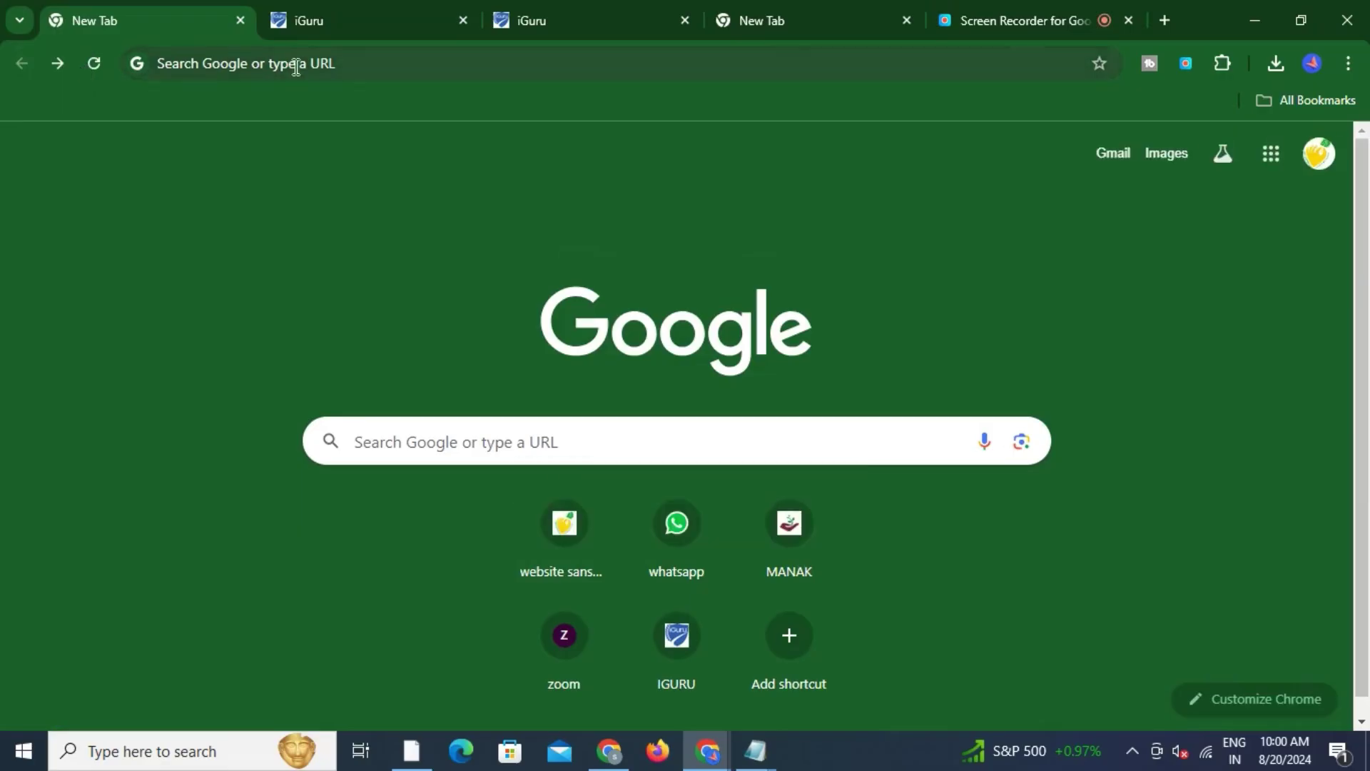
# Go to web.whatsapp.com in Chrome's address bar.
pyautogui.click(401, 64)
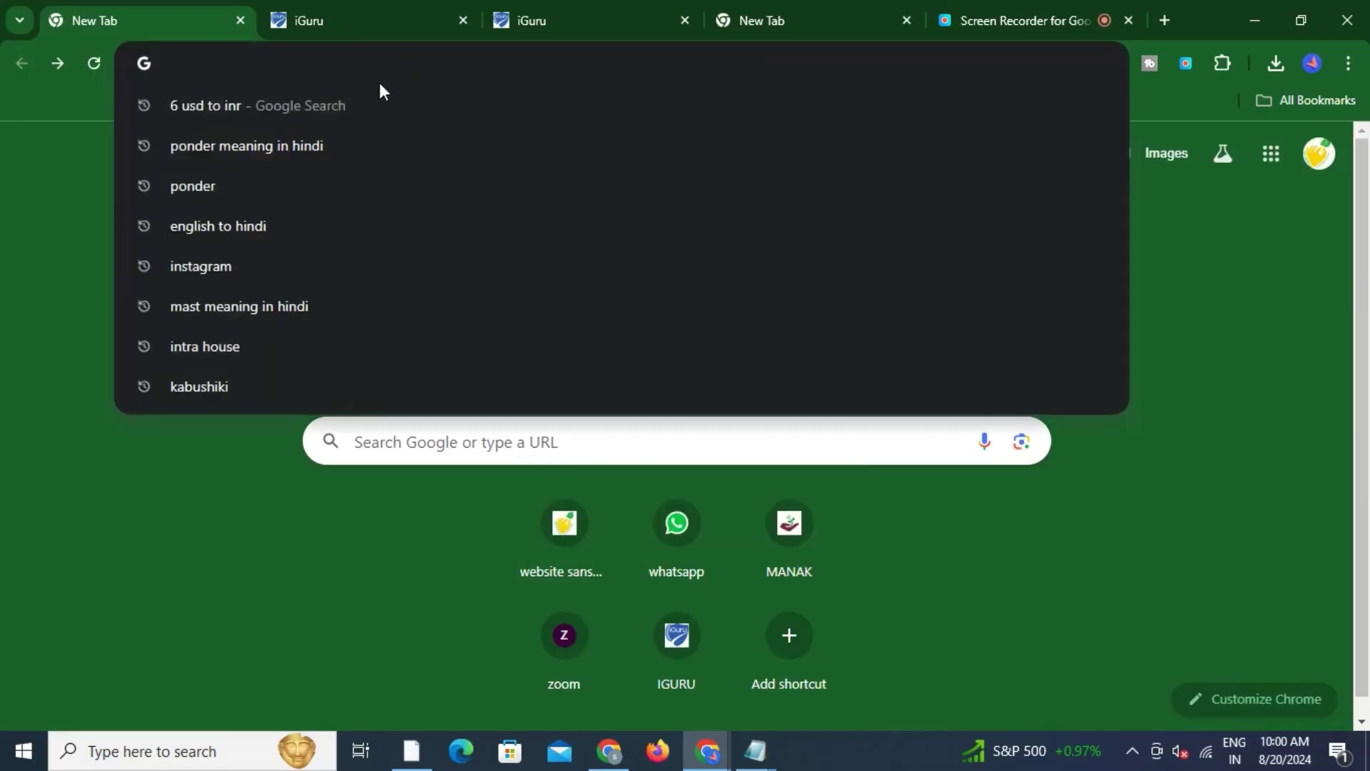
pyautogui.write('we')
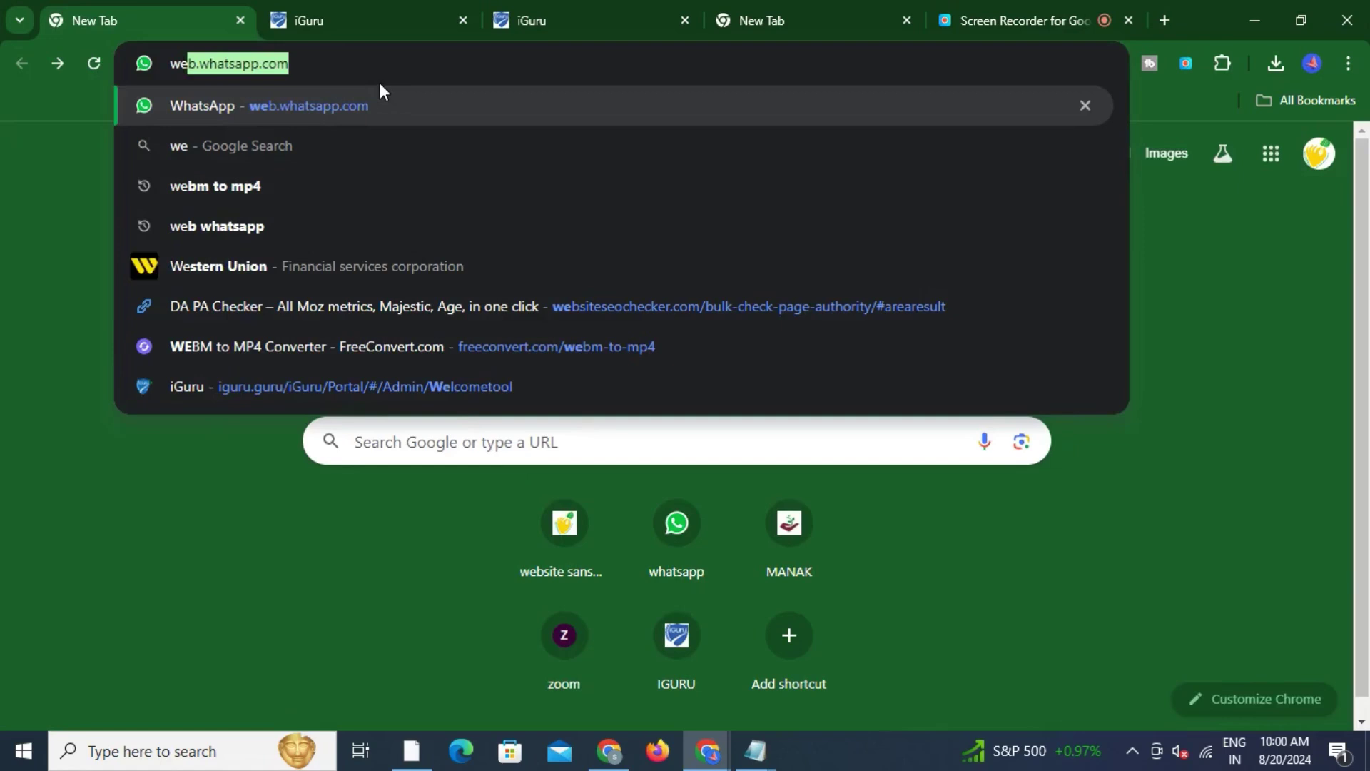
pyautogui.write('b')
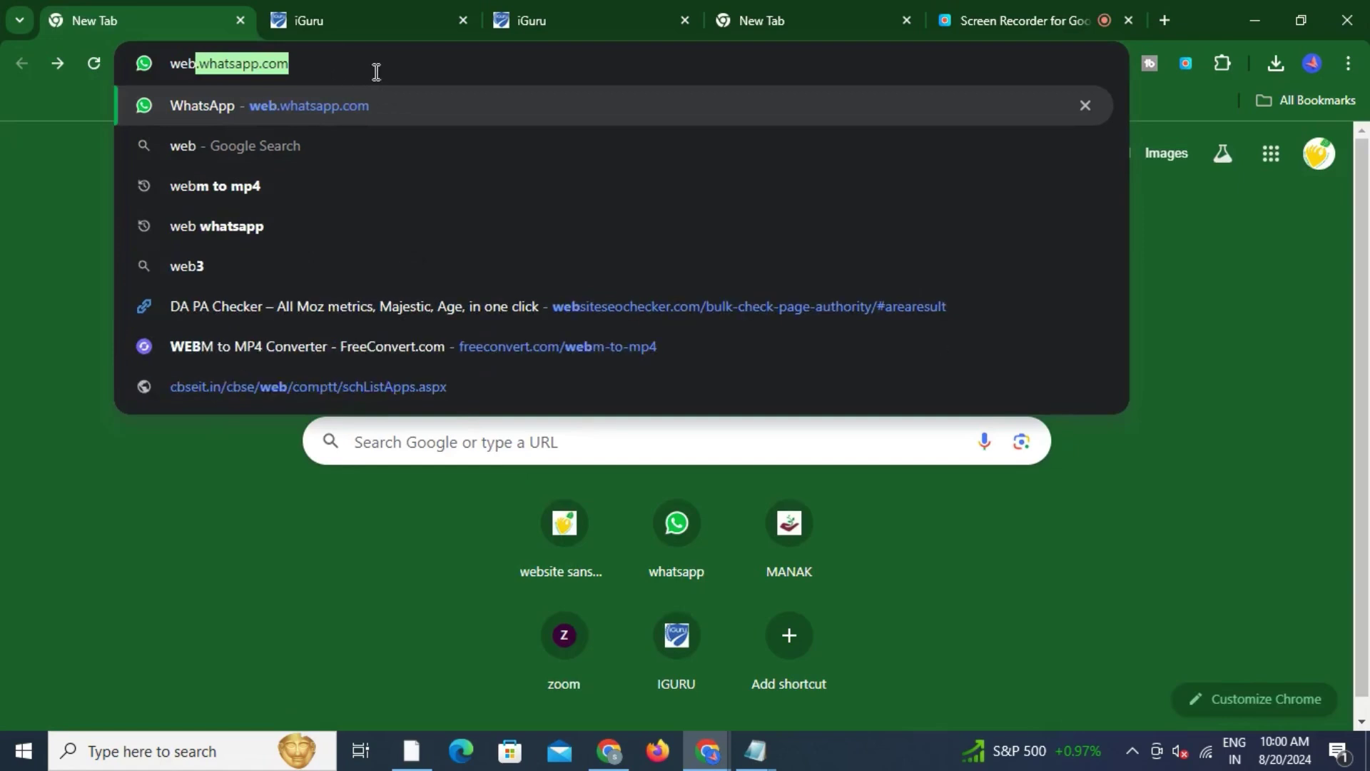
pyautogui.write('.')
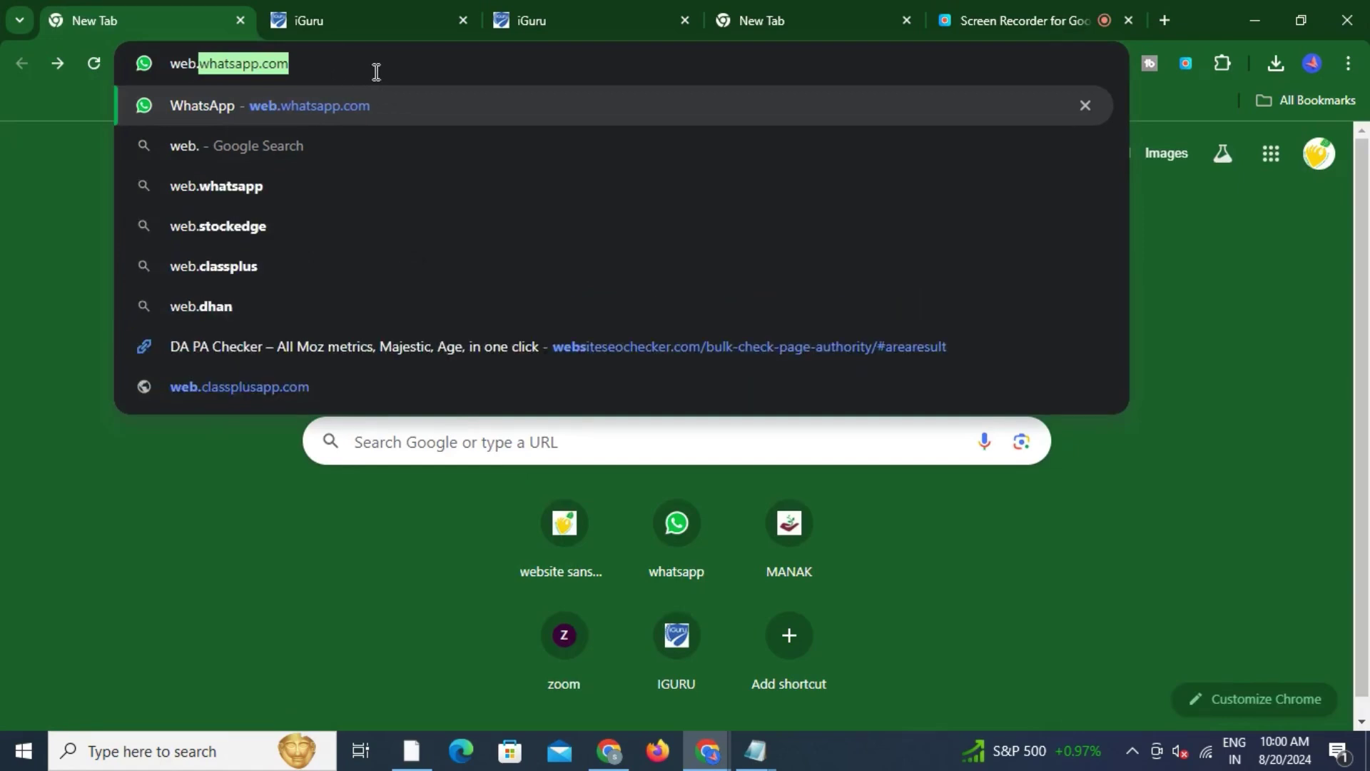
pyautogui.press('Return')
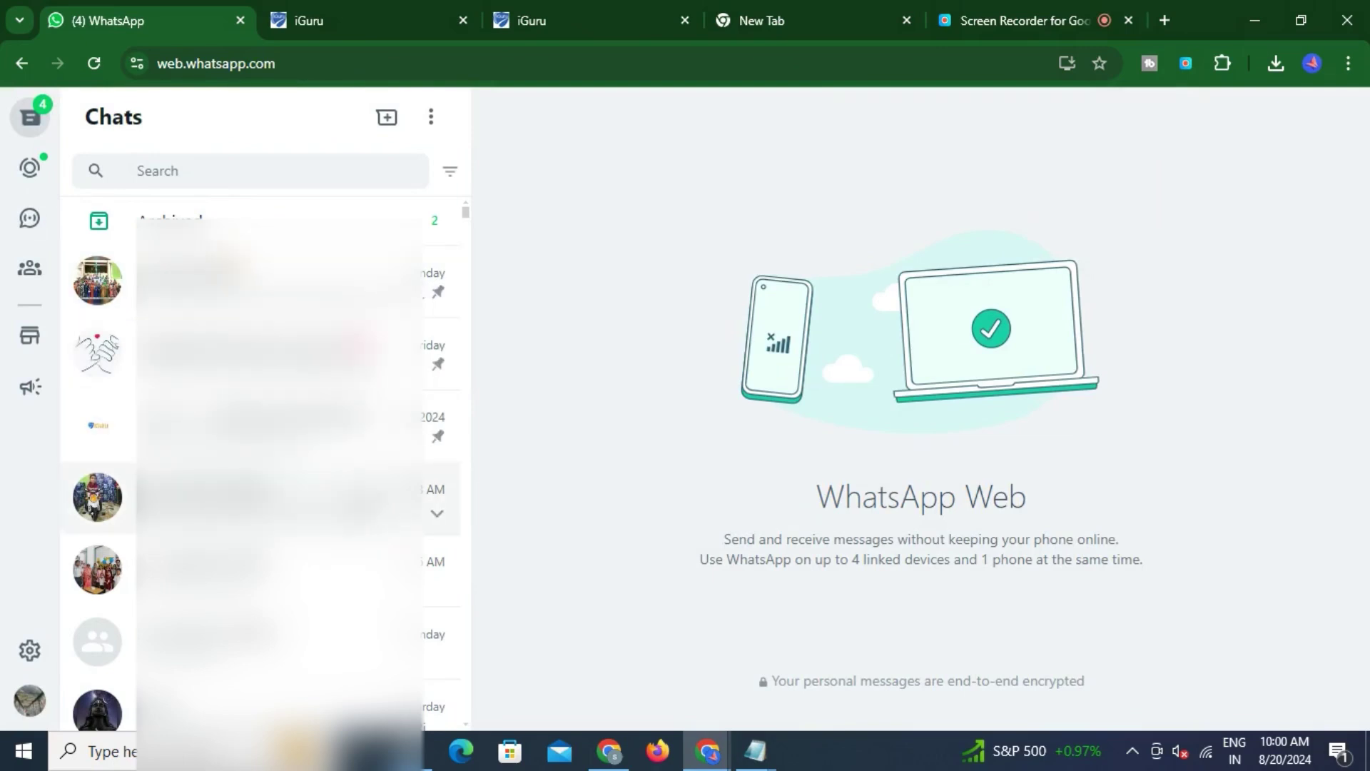
# Scroll the Chats panel down and back up, then activate the chat Search box.
pyautogui.scroll(-1, 285, 485)
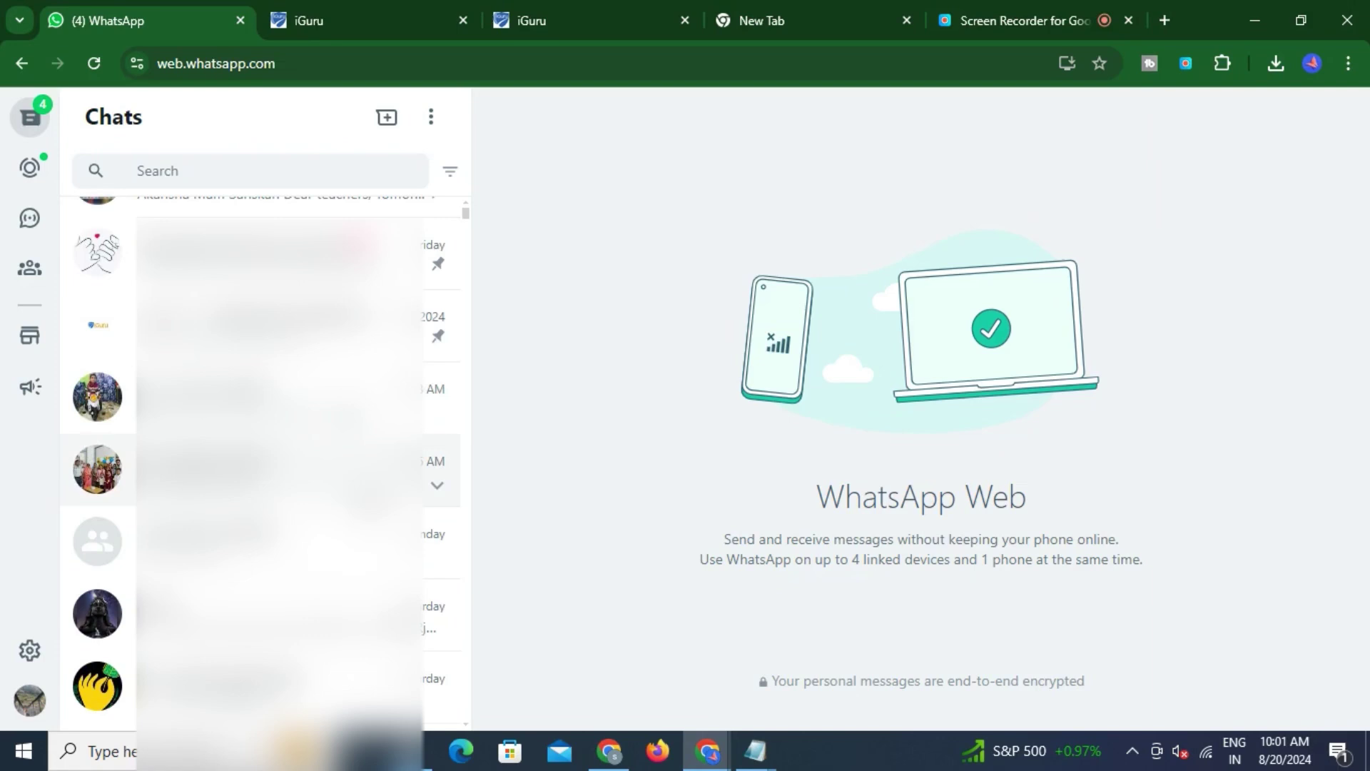
pyautogui.scroll(1, 285, 485)
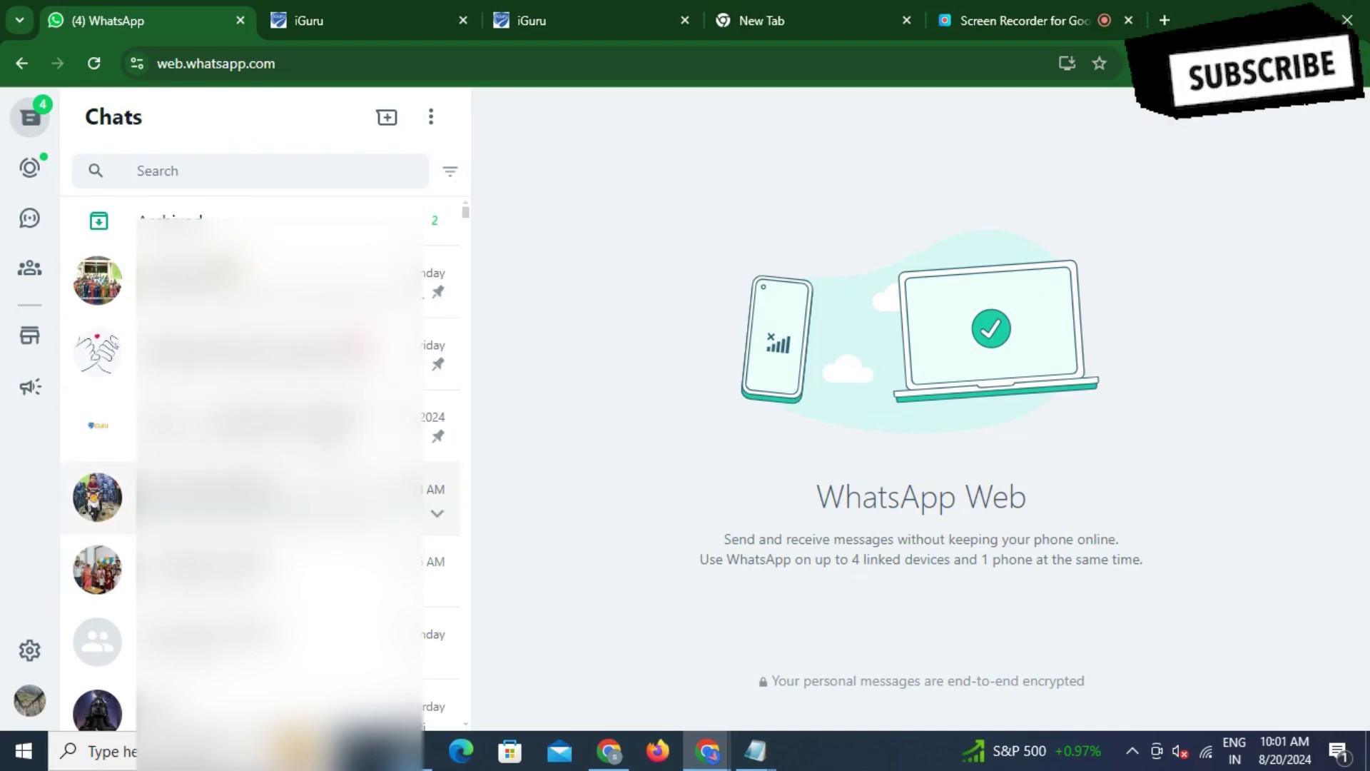
pyautogui.click(242, 177)
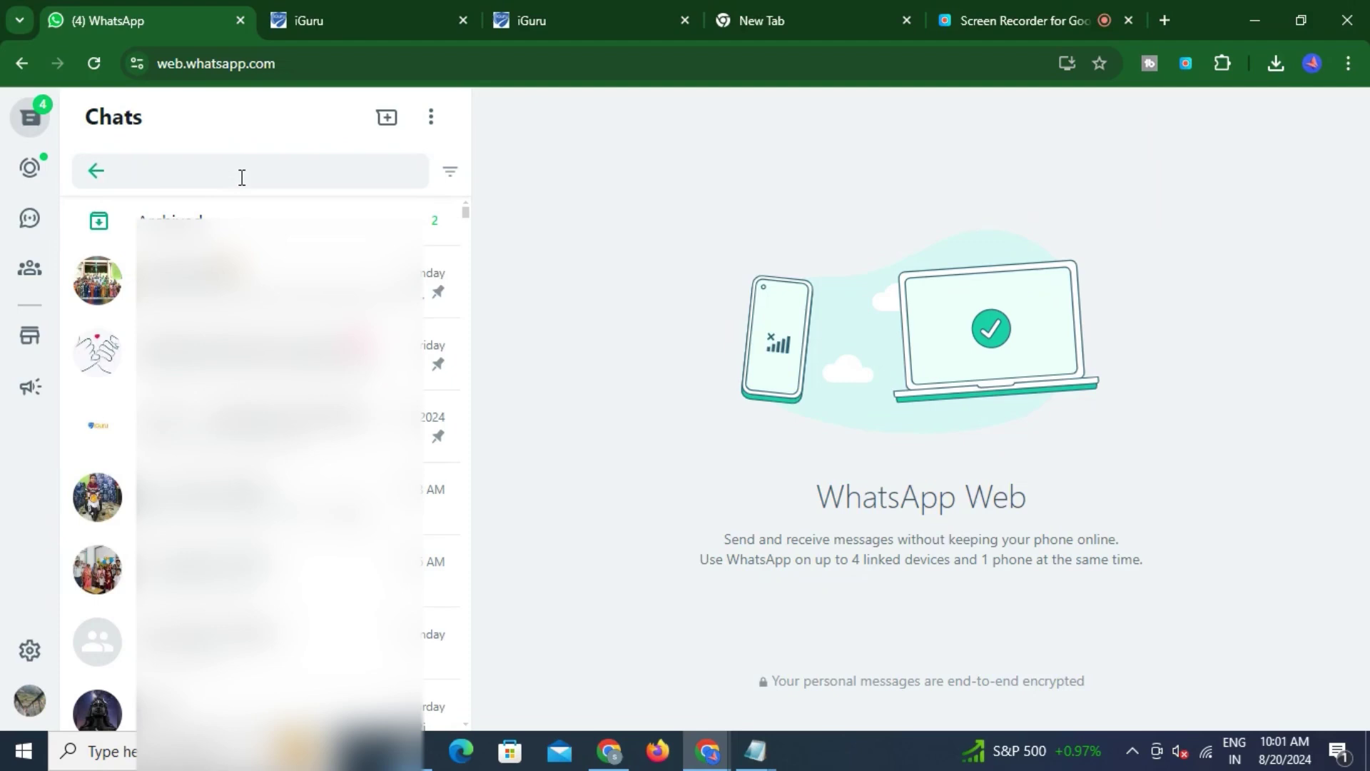
# Search 'pri', open the contact's chat, and show their contact info with profile photo.
pyautogui.write('pri')
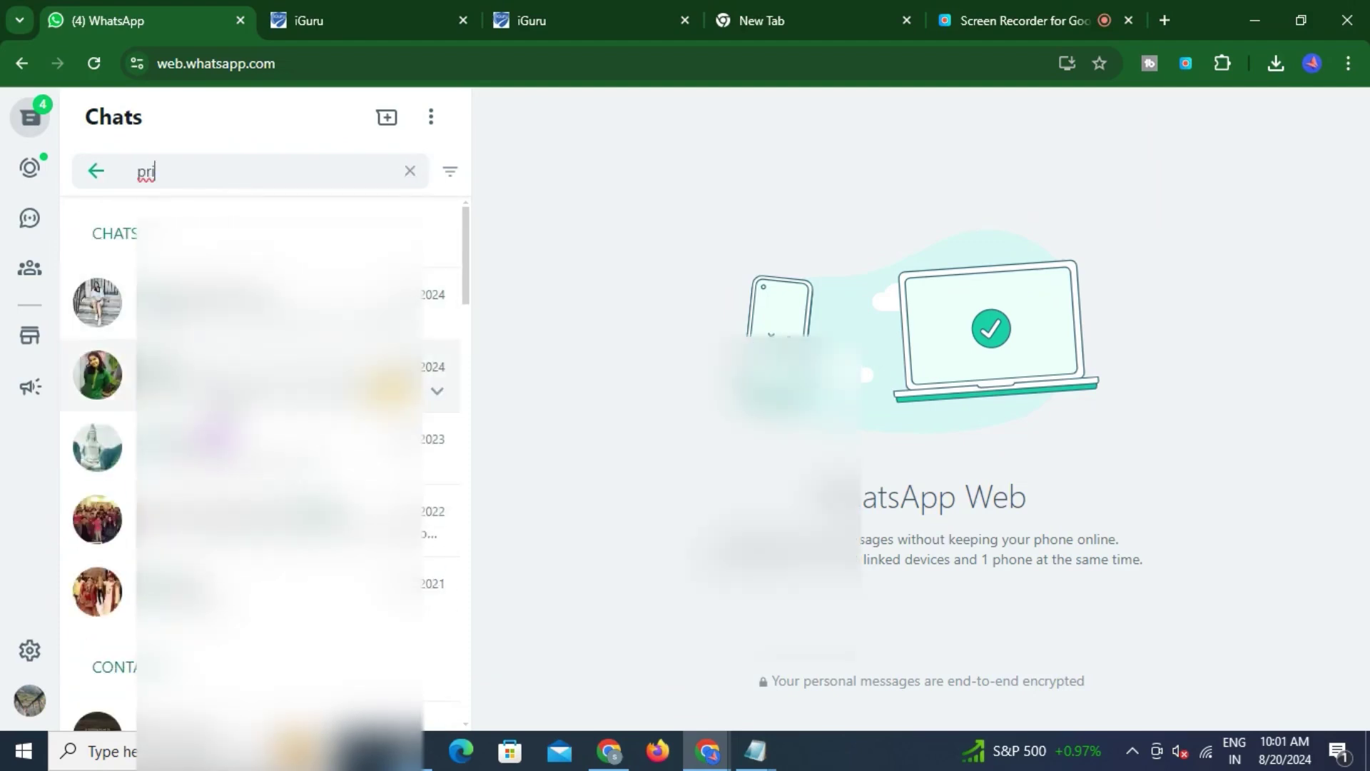
pyautogui.click(271, 374)
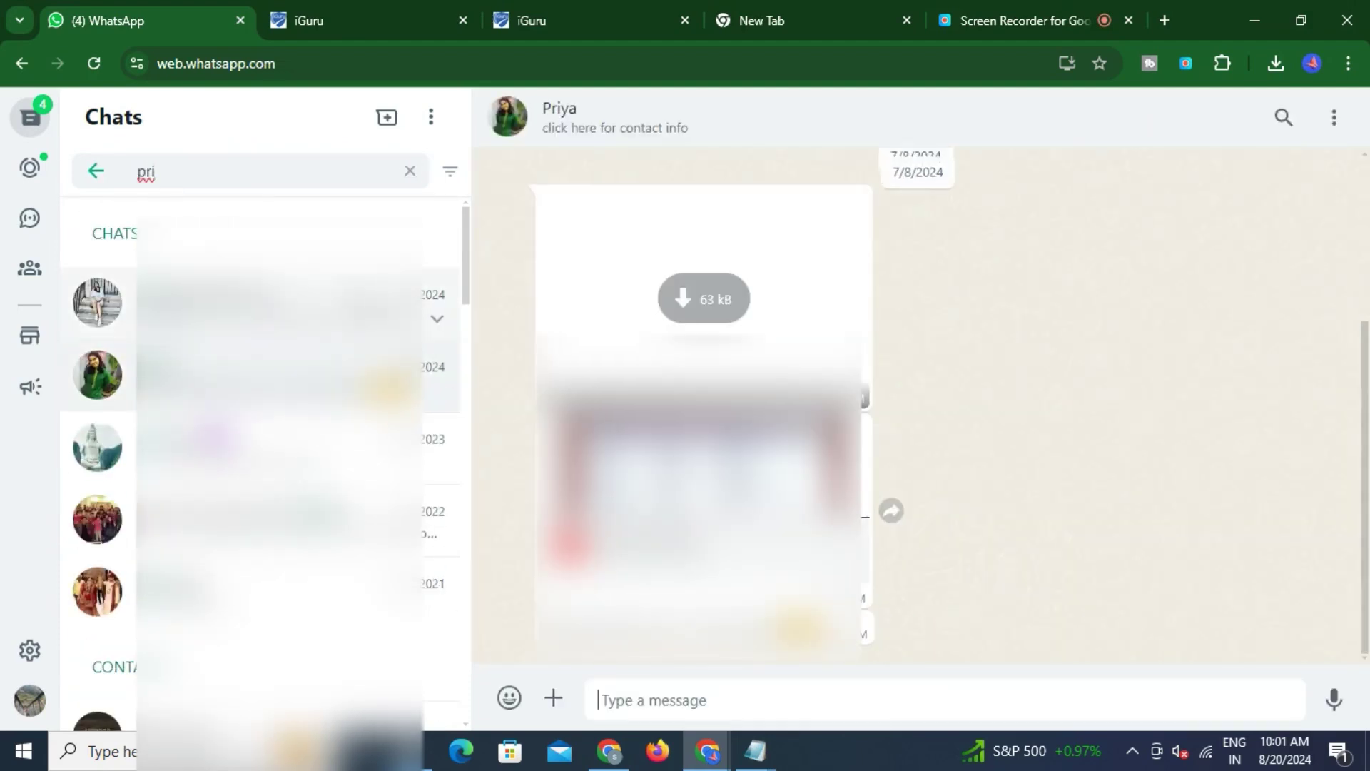
pyautogui.scroll(-2, 272, 374)
pyautogui.scroll(-1, 447, 305)
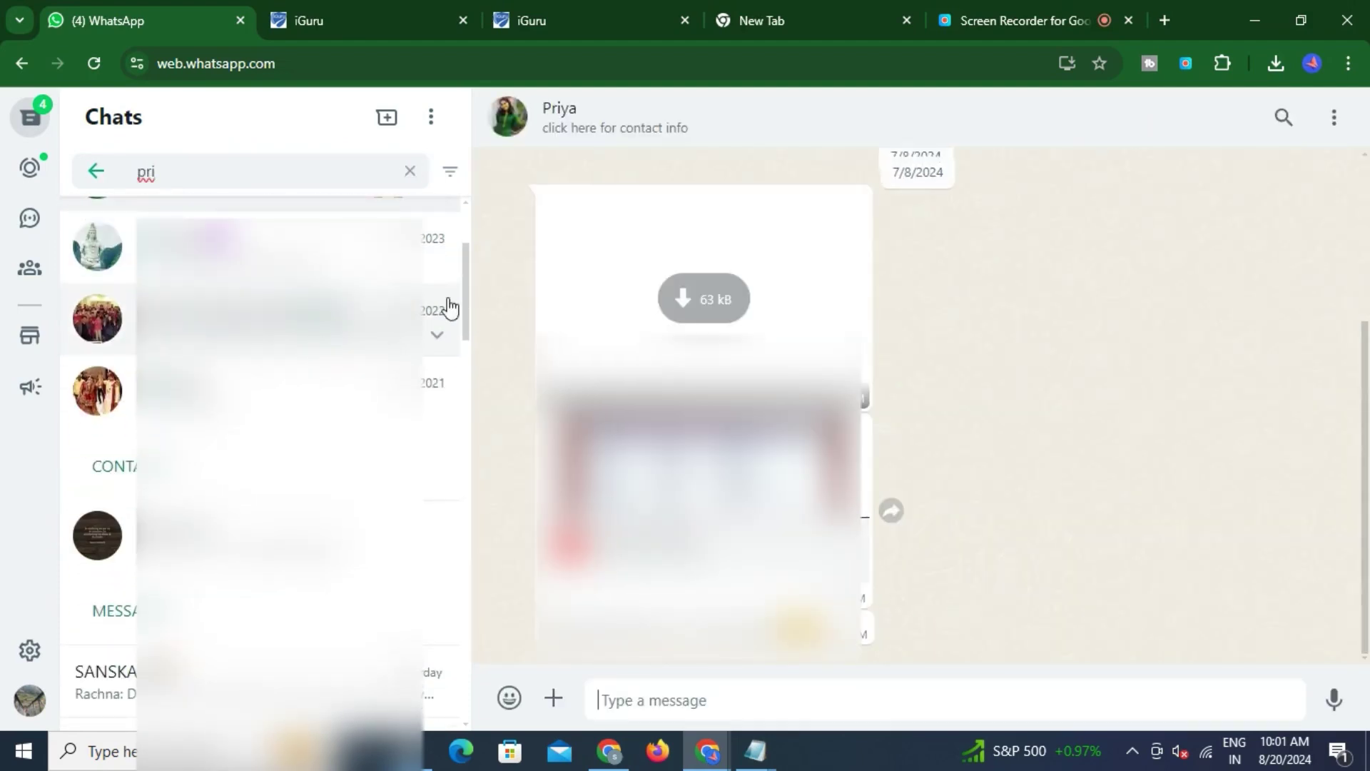
pyautogui.click(559, 118)
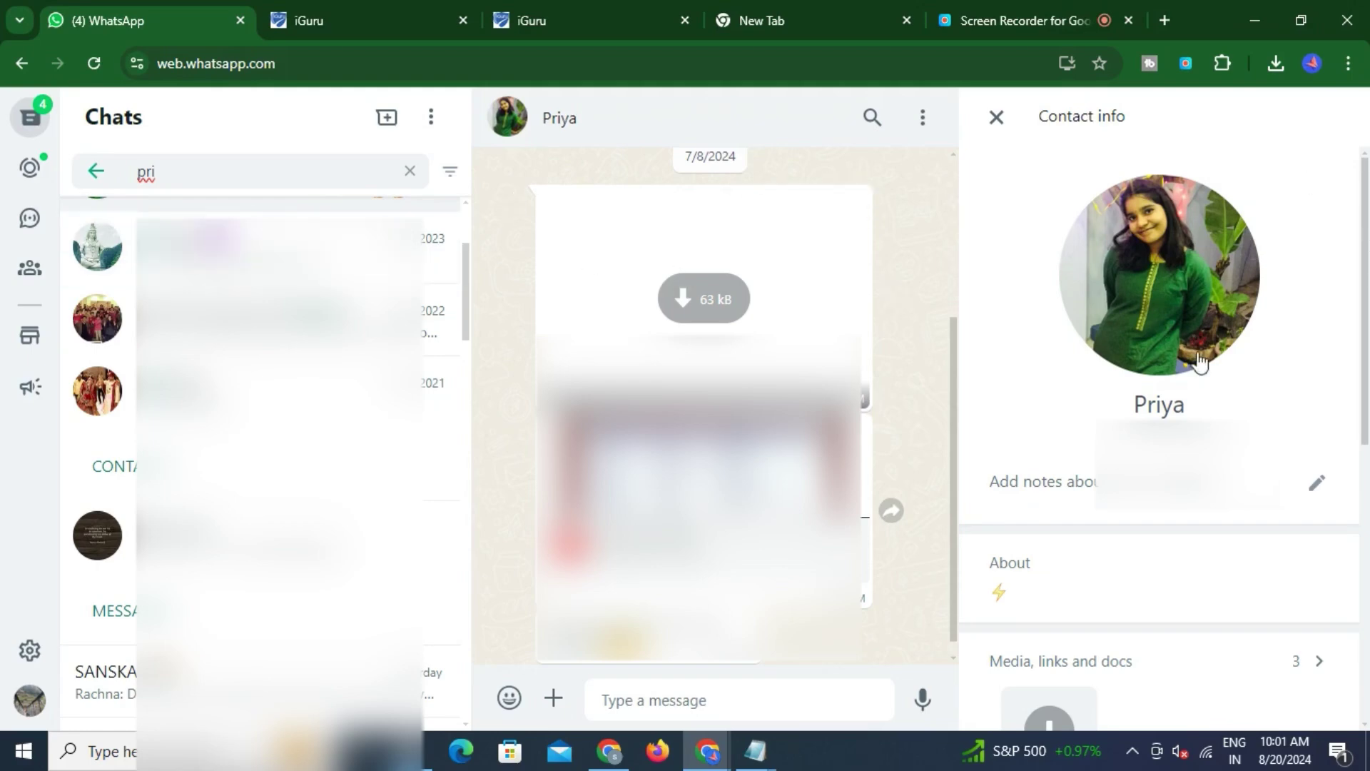
pyautogui.click(1155, 336)
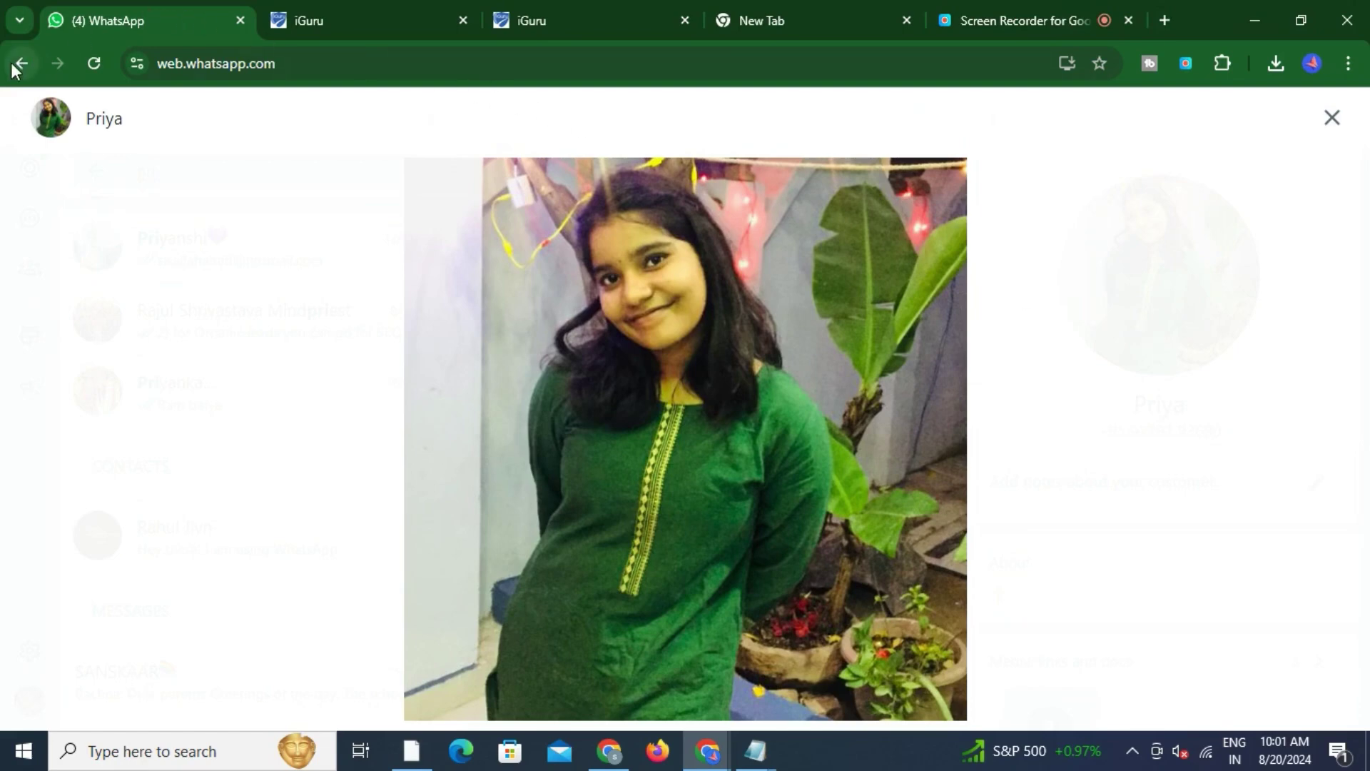
pyautogui.click(1332, 118)
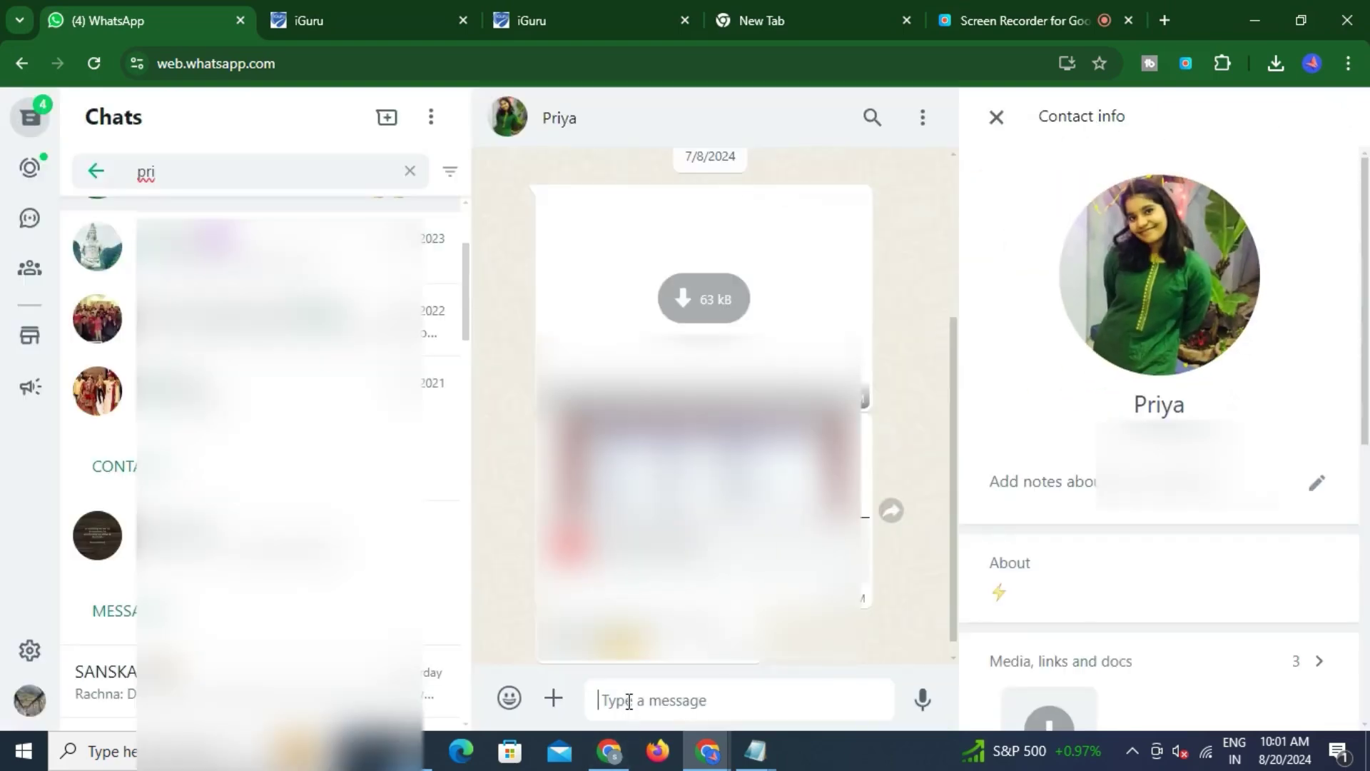
# Paste the screenshot into the chat and crop all four edges tightly to the profile photo.
pyautogui.hotkey('ctrl', 'v')
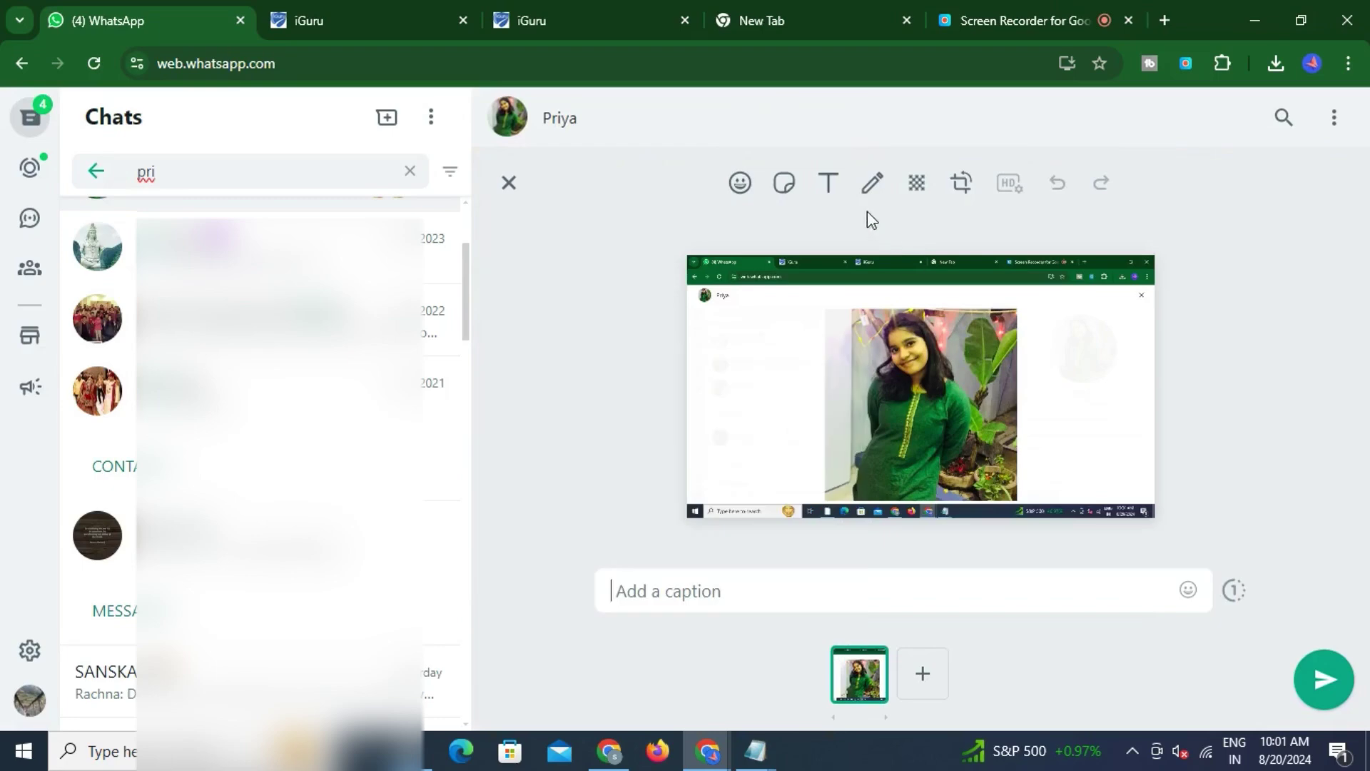
pyautogui.click(958, 191)
pyautogui.moveTo(1136, 387); pyautogui.dragTo(1010, 379)
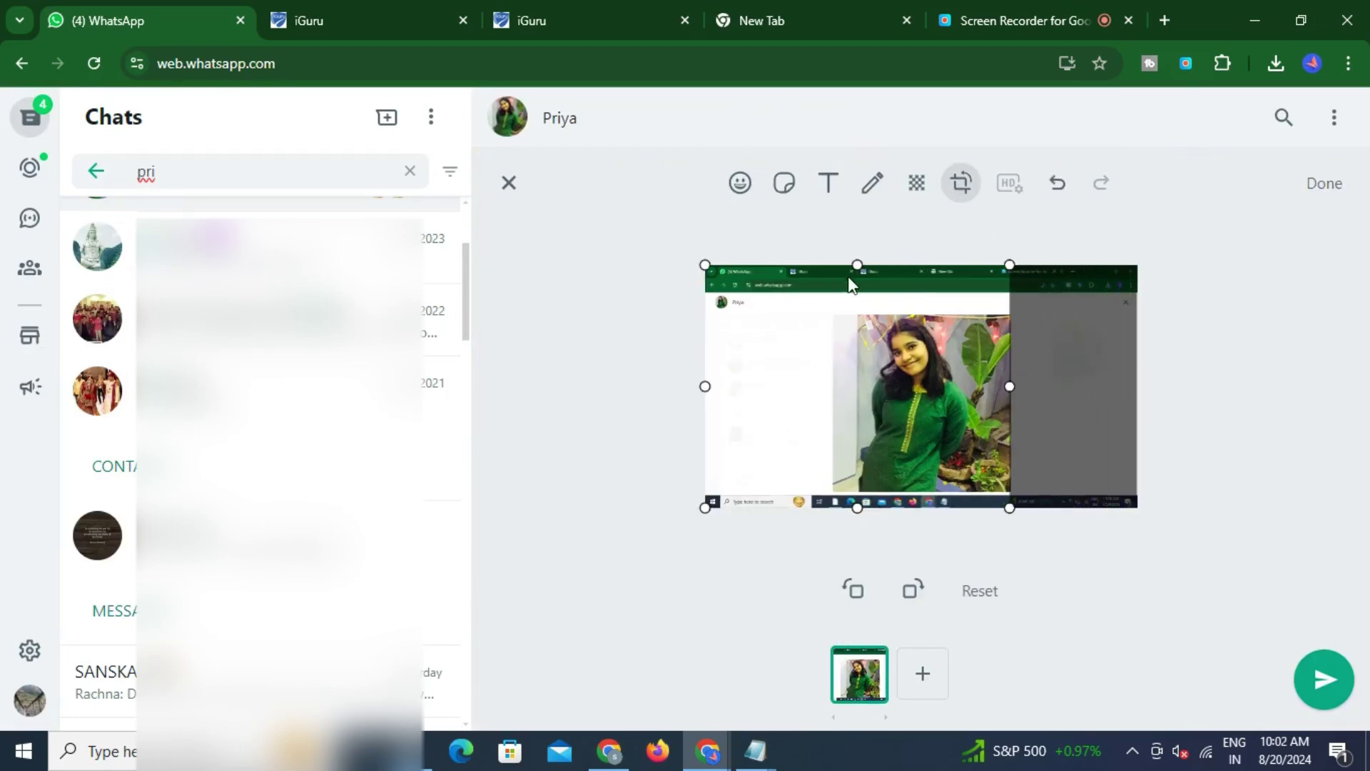
pyautogui.moveTo(857, 265); pyautogui.dragTo(858, 311)
pyautogui.moveTo(705, 410); pyautogui.dragTo(861, 417)
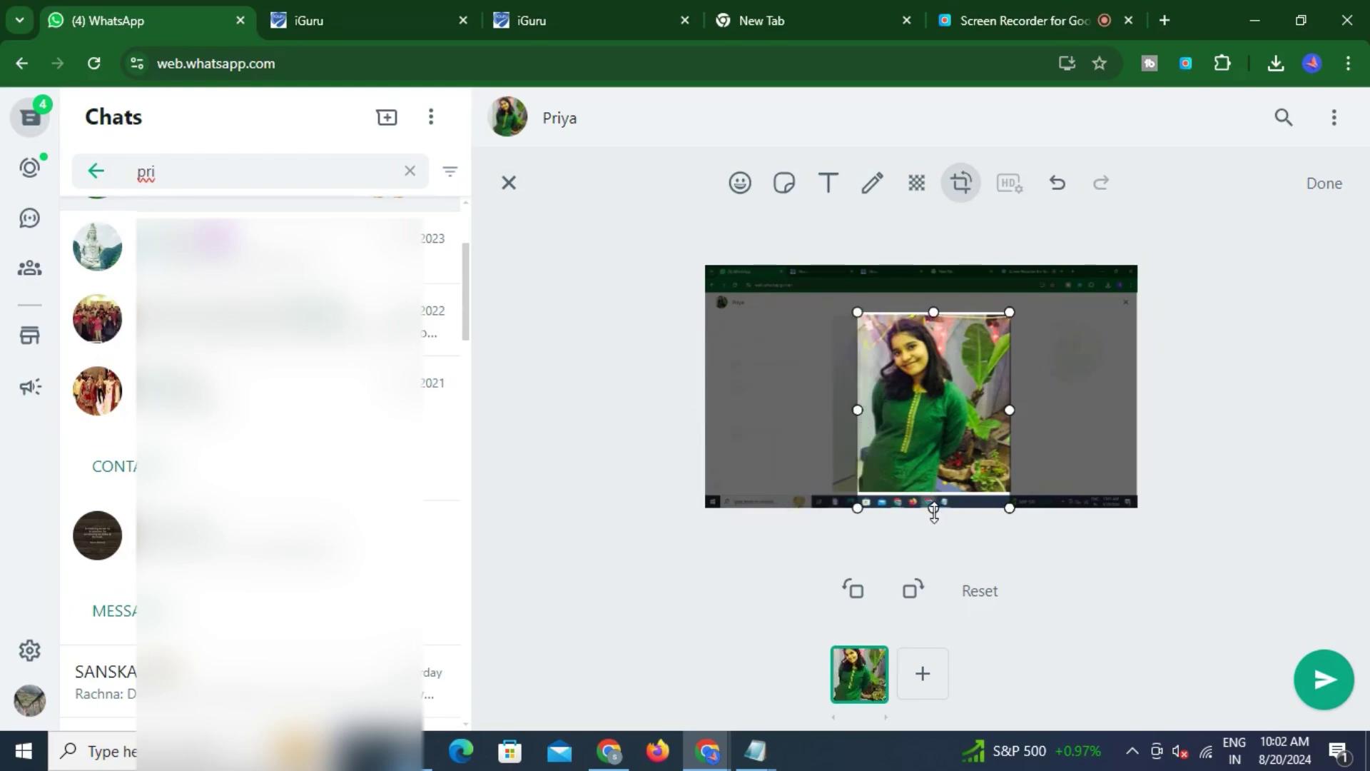
pyautogui.moveTo(933, 507); pyautogui.dragTo(941, 499)
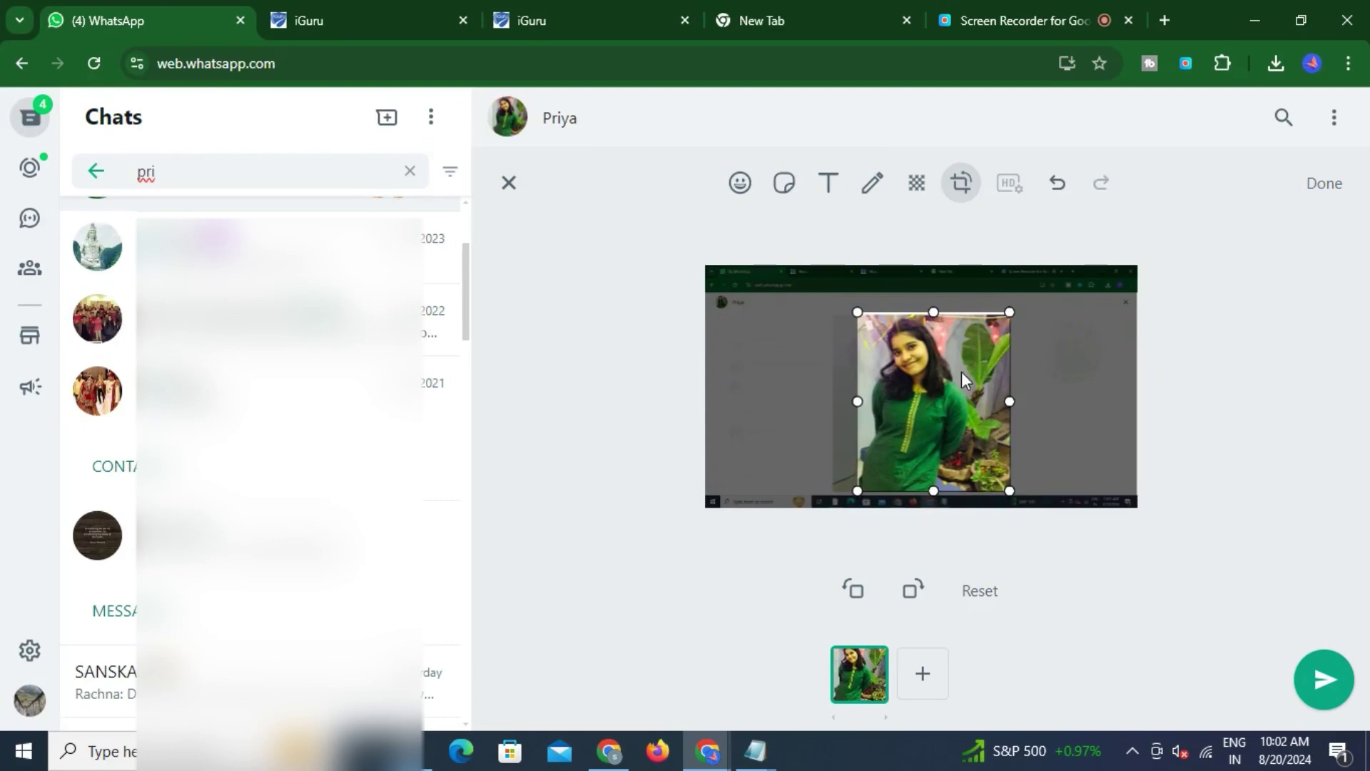
pyautogui.moveTo(933, 312); pyautogui.dragTo(934, 314)
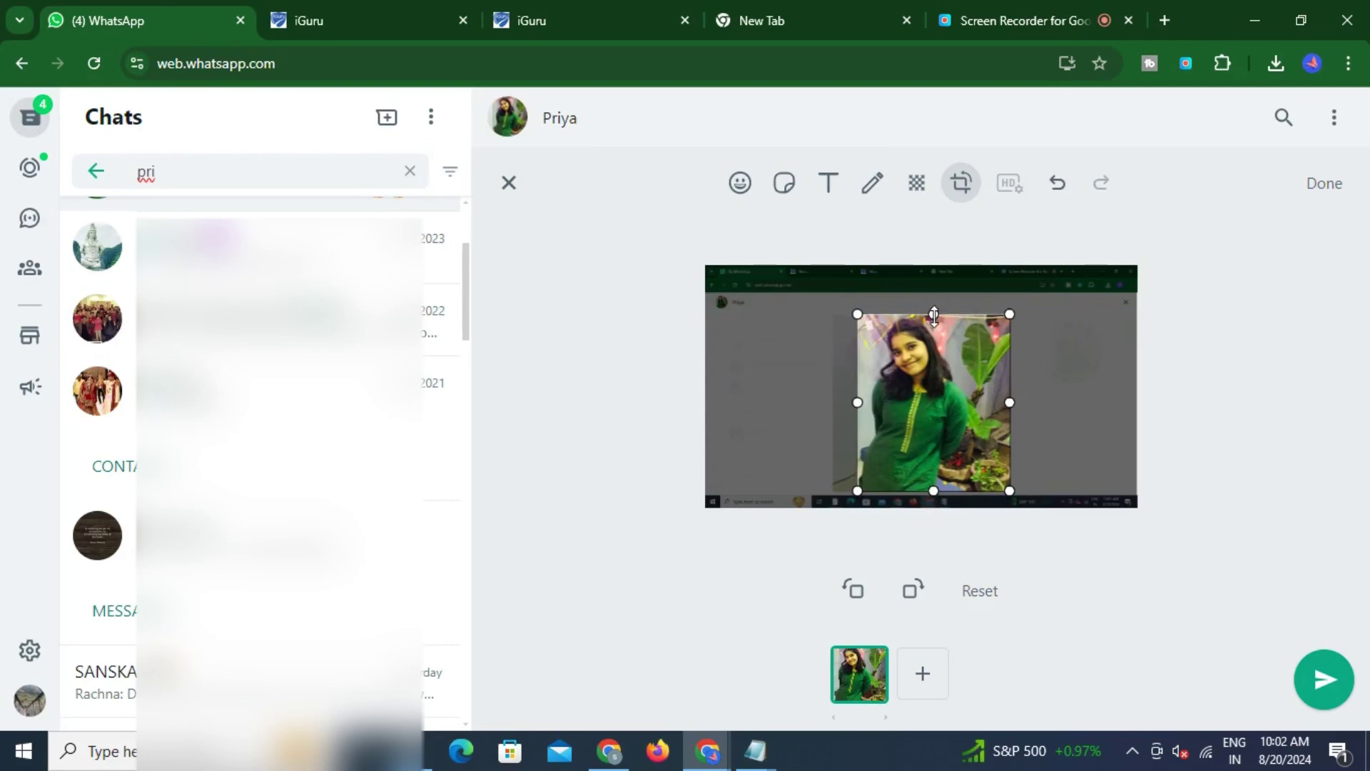
# Apply the crop and send the cropped photo to the contact.
pyautogui.click(1326, 187)
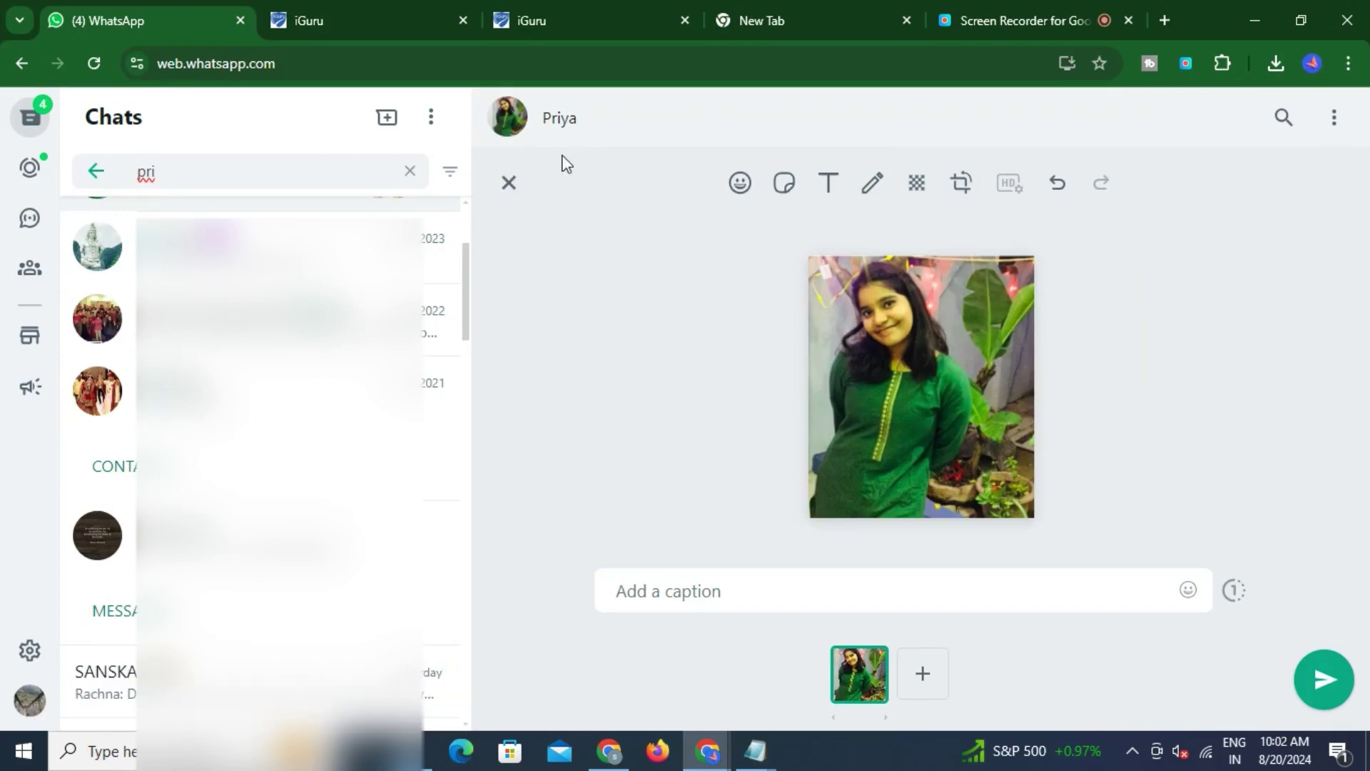
pyautogui.click(1324, 699)
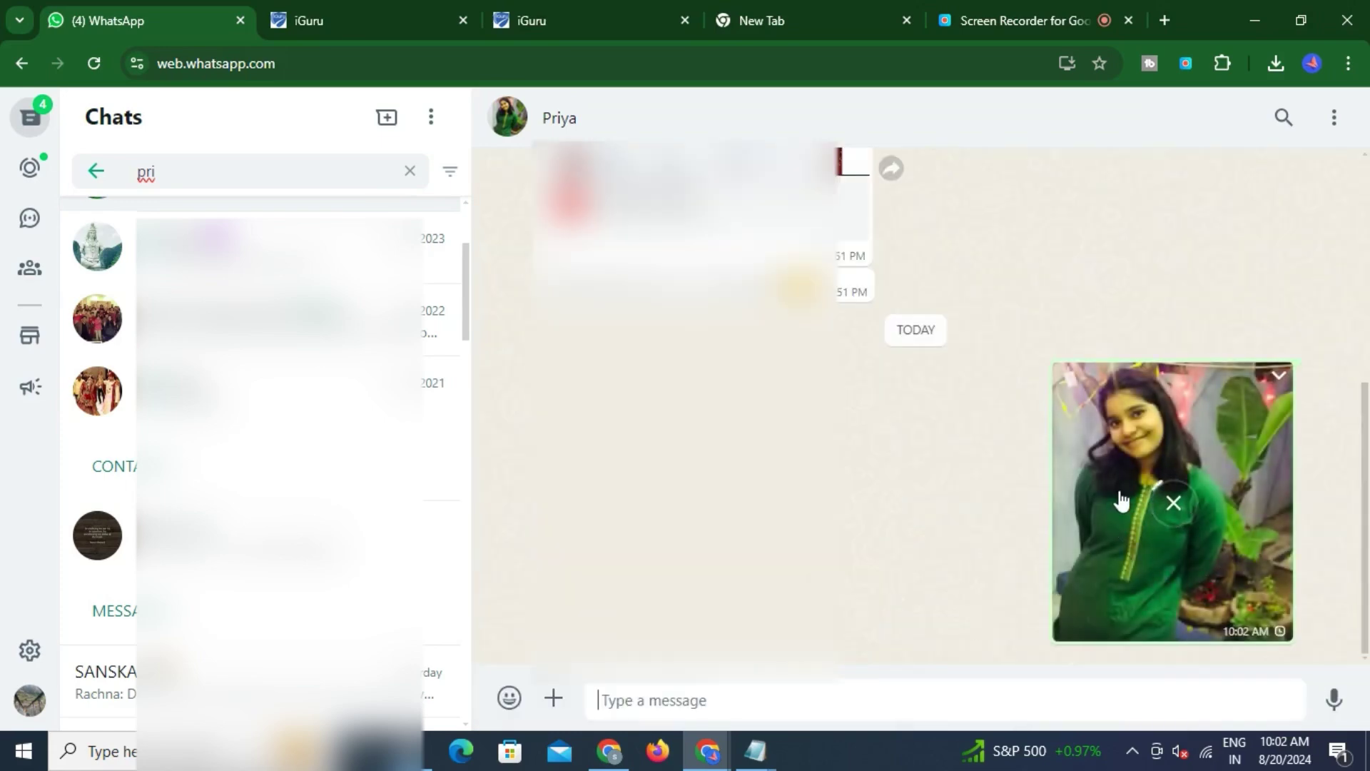
# View the sent photo full screen, zoom in and back out, then close the viewer.
pyautogui.click(1173, 577)
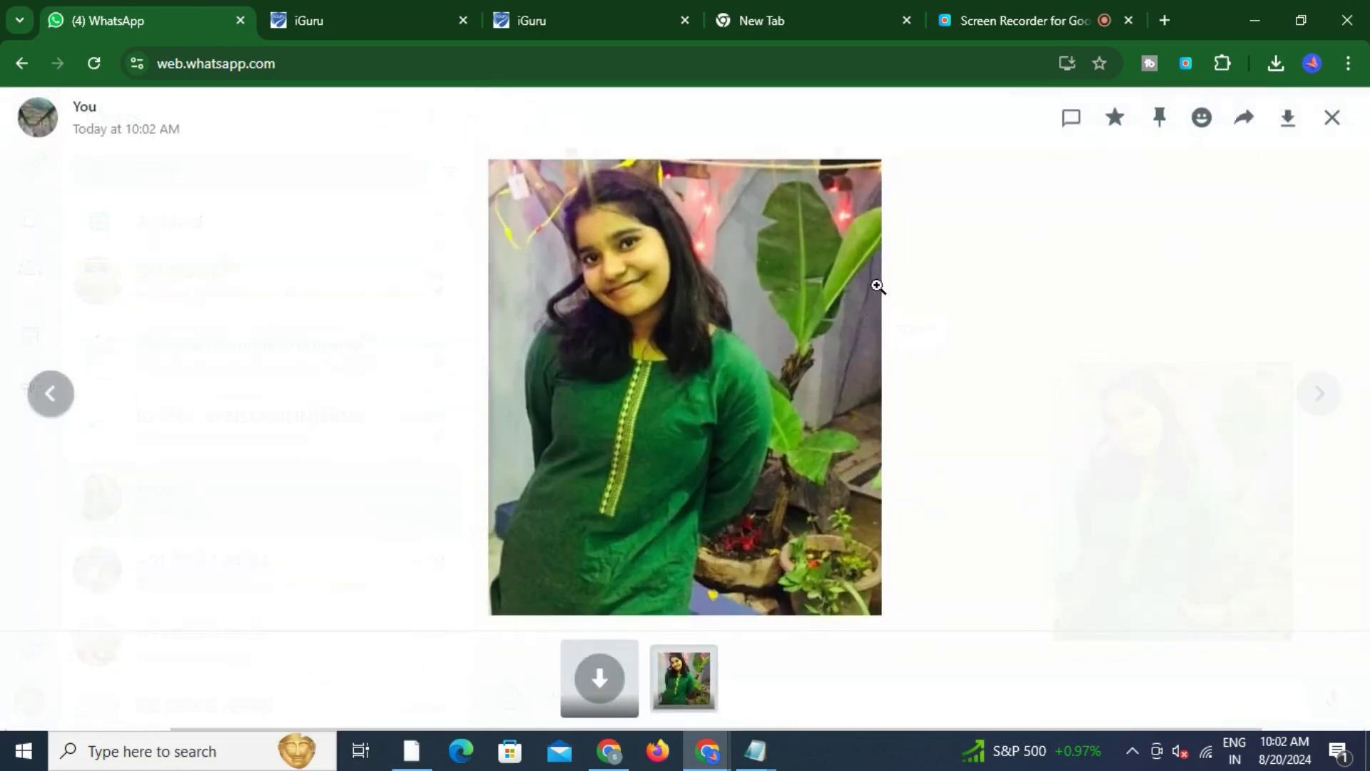
pyautogui.click(678, 269)
pyautogui.click(676, 272)
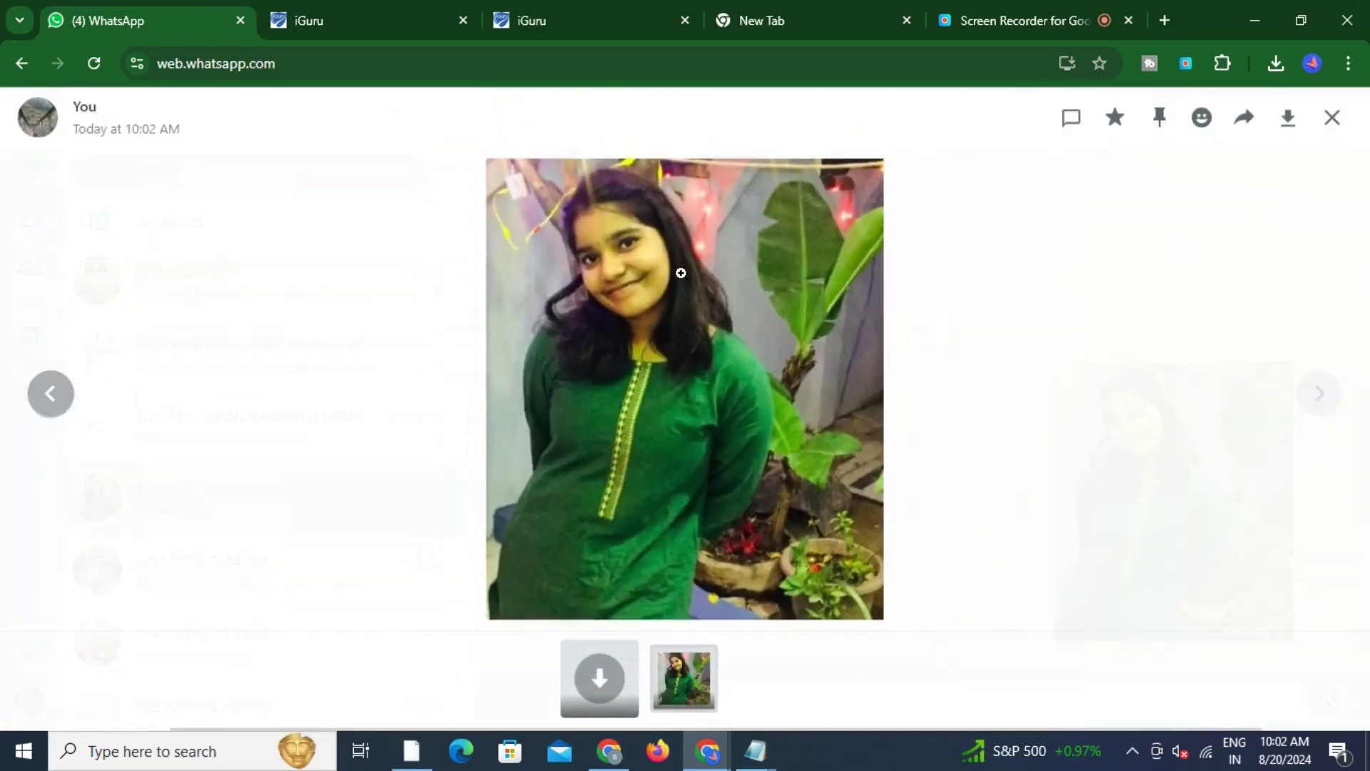
pyautogui.click(1331, 120)
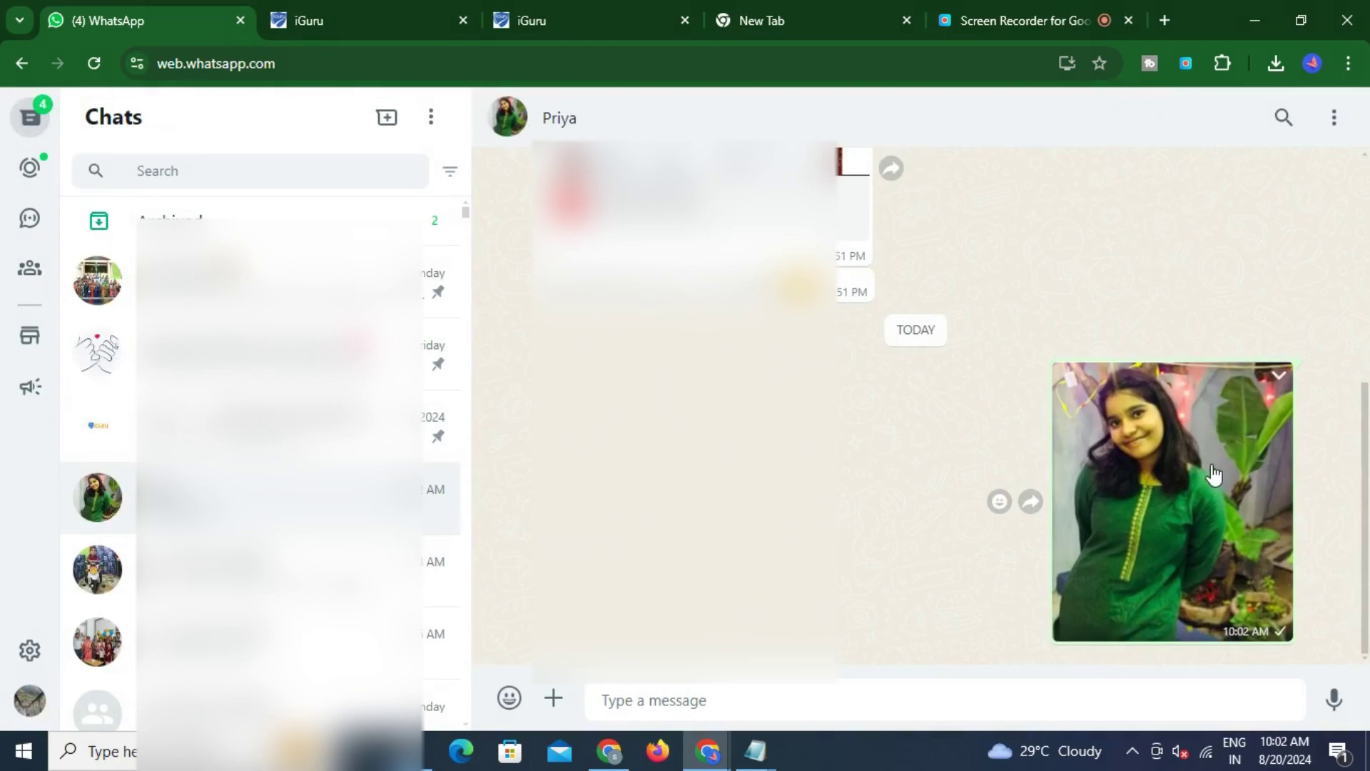
# Download the sent photo and open WhatsApp Image 2024-08-20 at 10.02.28 AM.jpeg in Photos.
pyautogui.click(1281, 384)
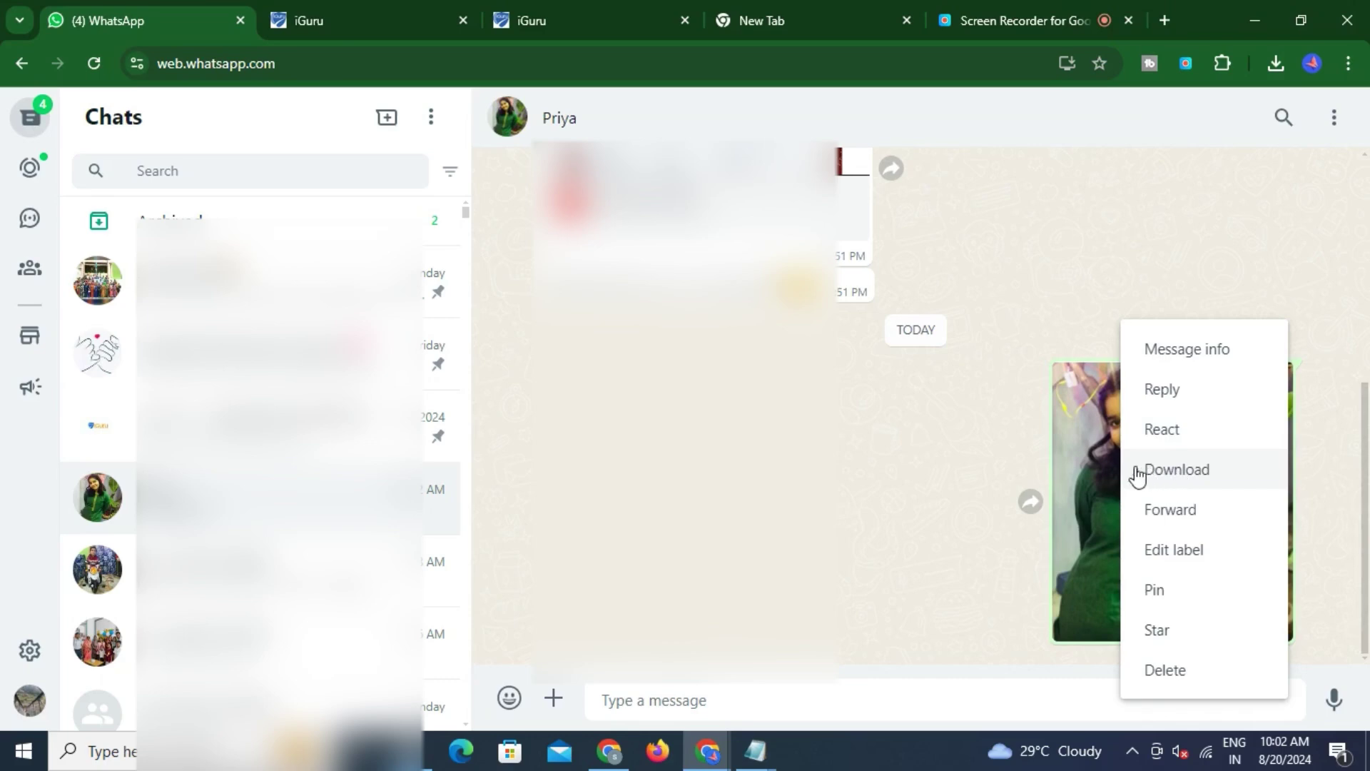
pyautogui.click(1190, 483)
pyautogui.click(1174, 141)
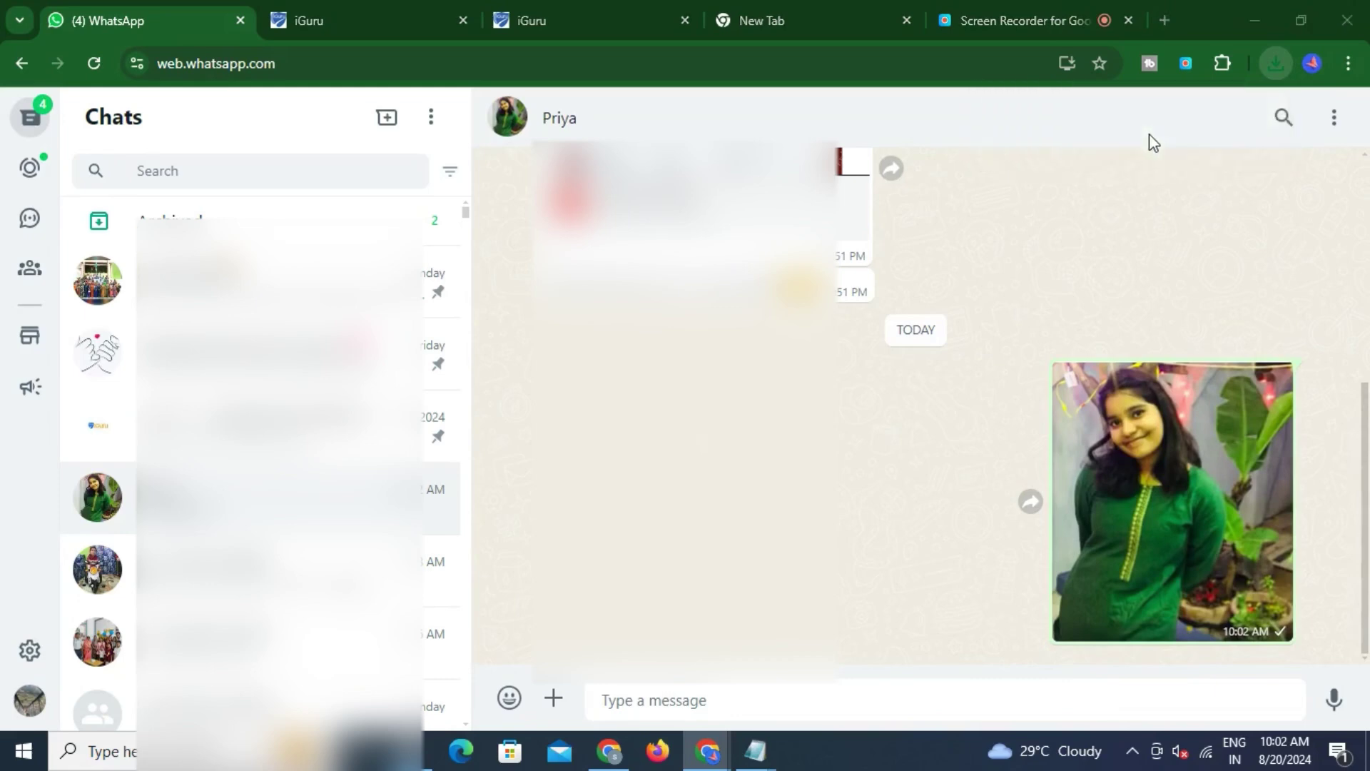